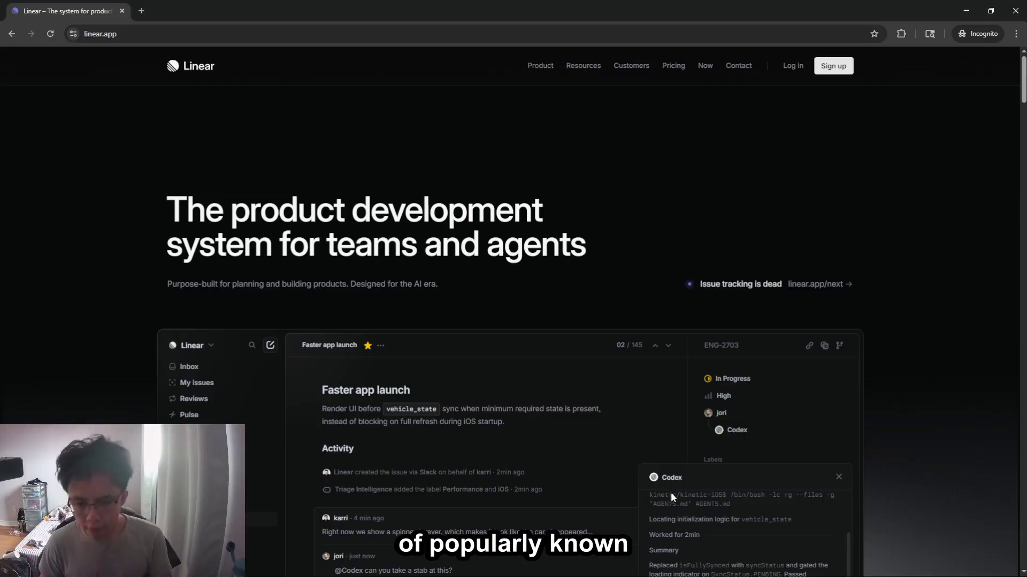
Examine the Linear homepage's hero section, product preview and customer logos
scroll(247, 420, down, 1)
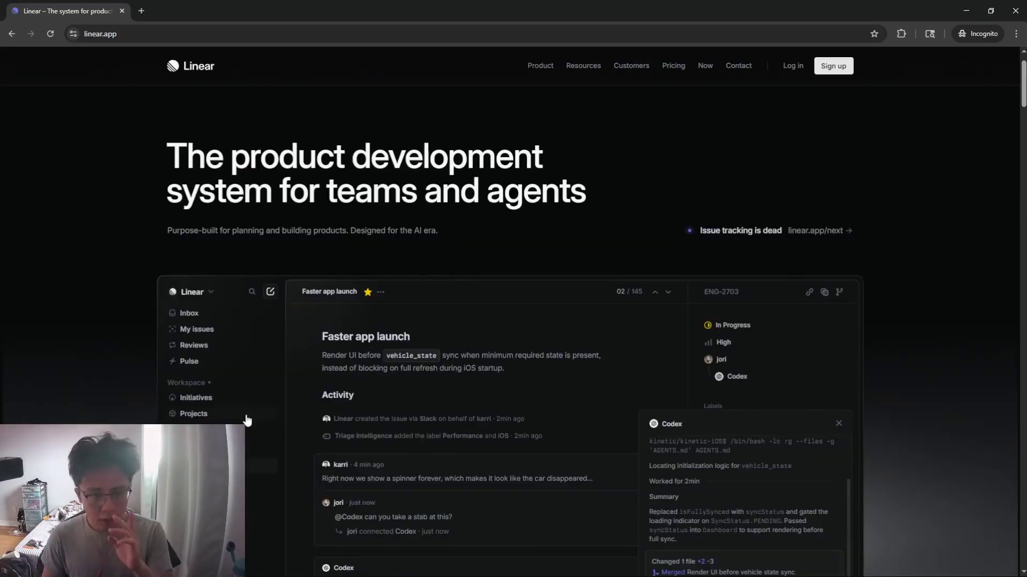
scroll(247, 421, down, 3)
scroll(238, 420, up, 2)
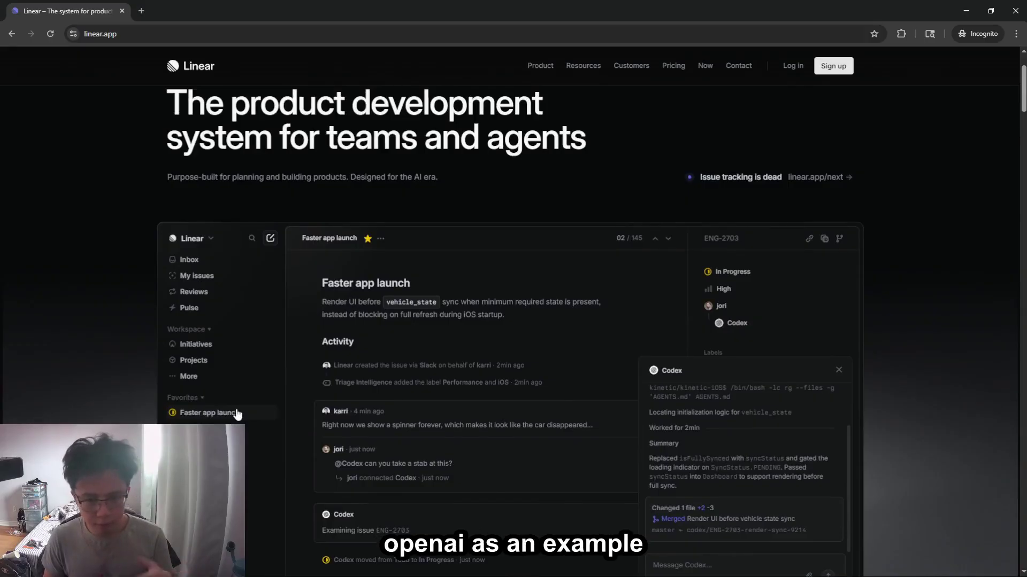
scroll(238, 414, down, 5)
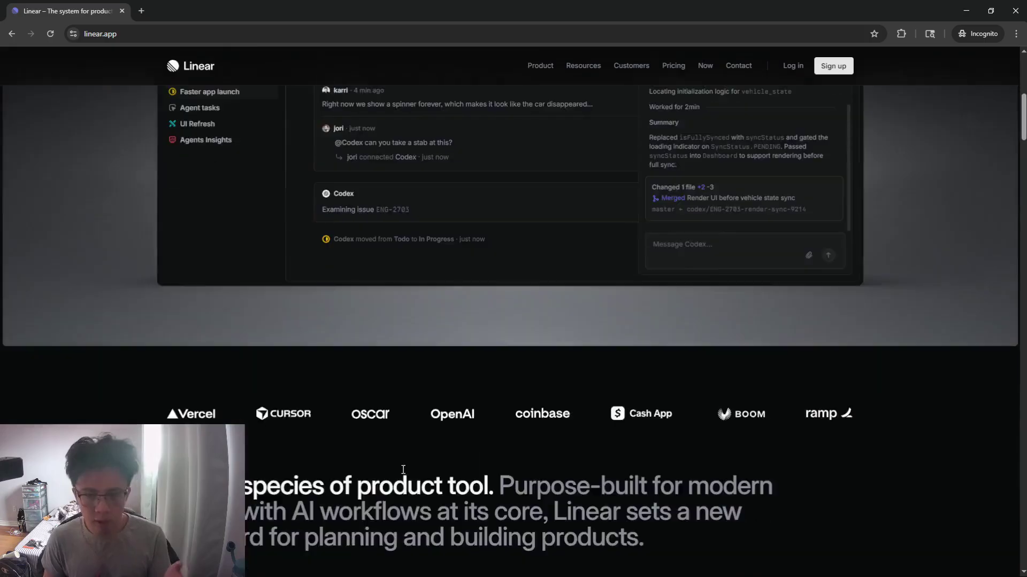
scroll(204, 284, up, 5)
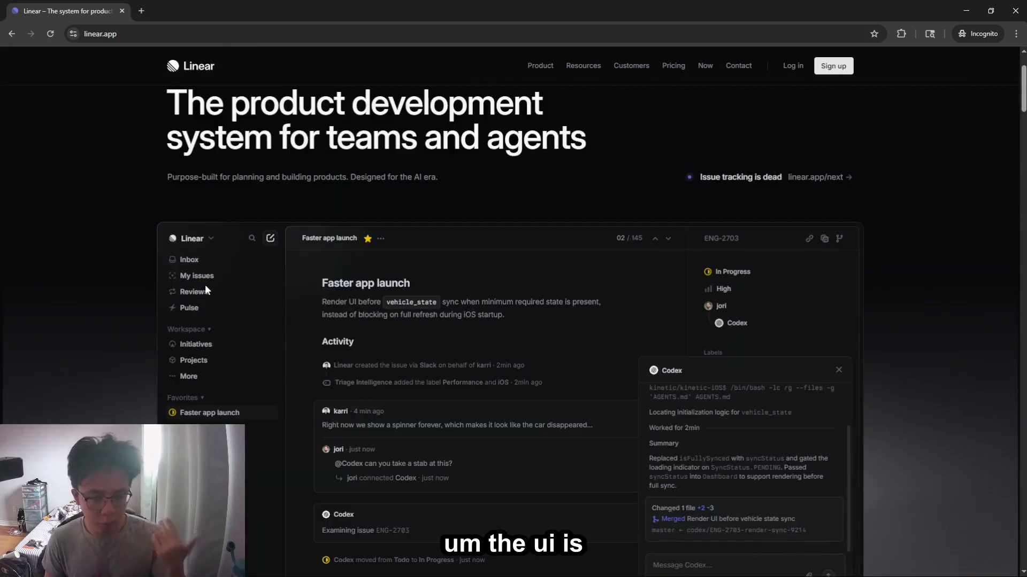
scroll(220, 303, down, 6)
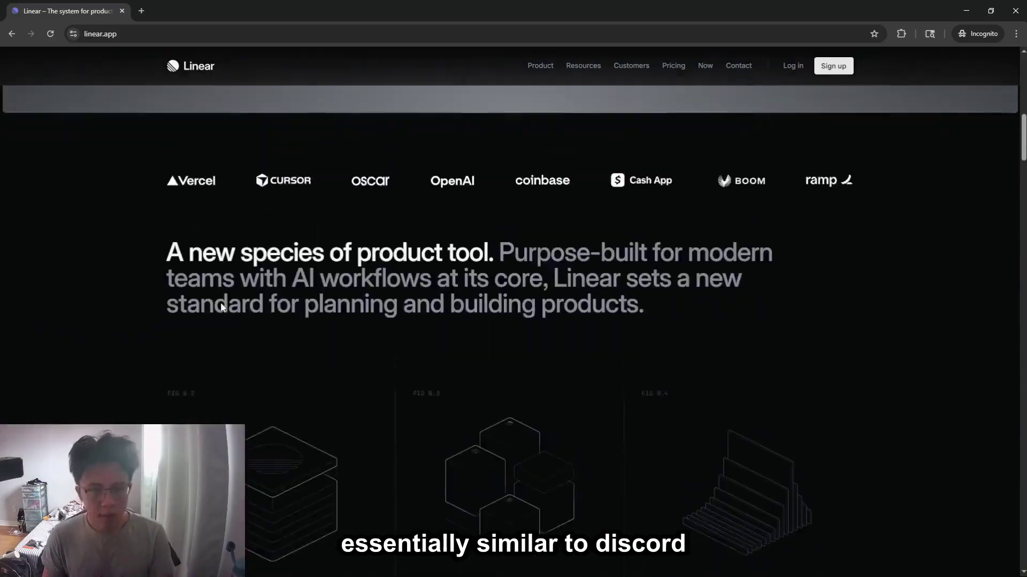
Read the homepage sections on AI-agent-powered workflows, self-driving product operations and defining the product direction
scroll(236, 305, down, 5)
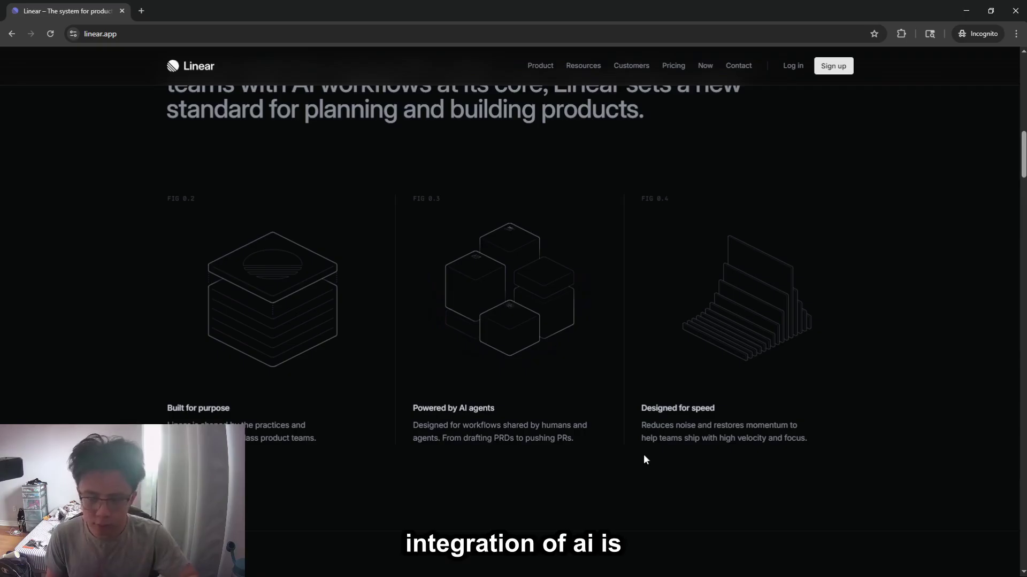
scroll(644, 459, down, 8)
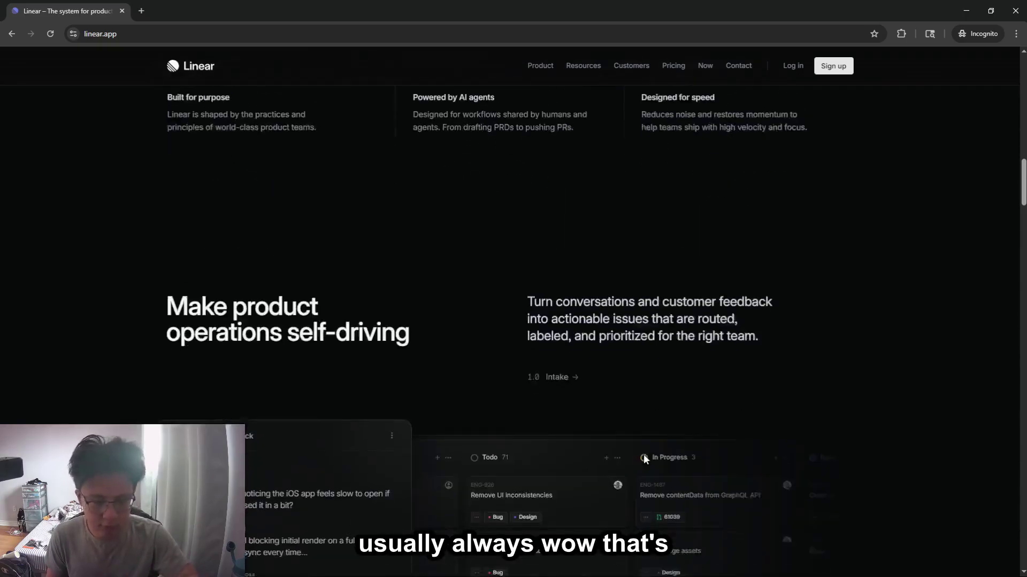
scroll(271, 445, down, 3)
scroll(284, 438, up, 2)
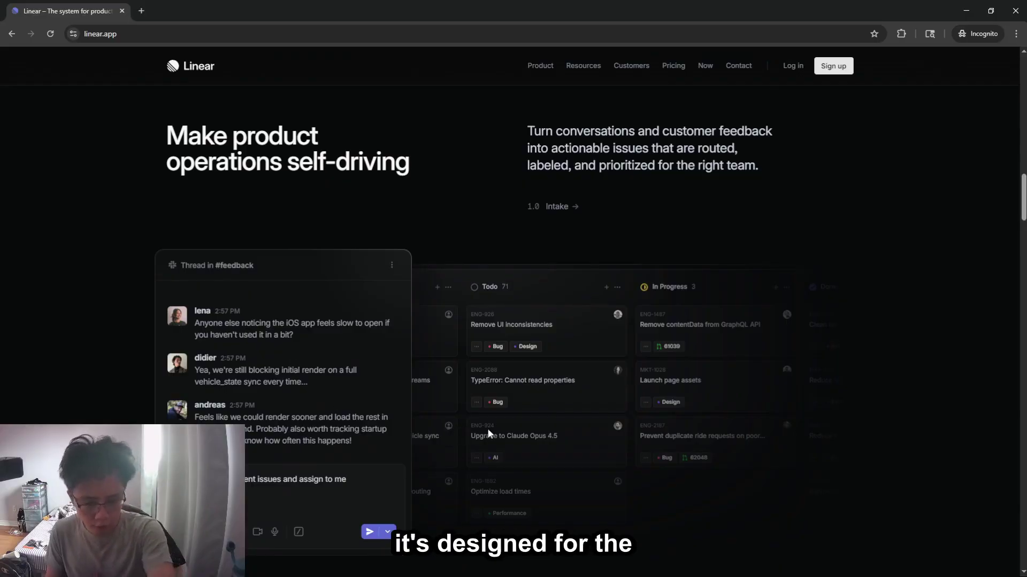
scroll(713, 312, down, 1)
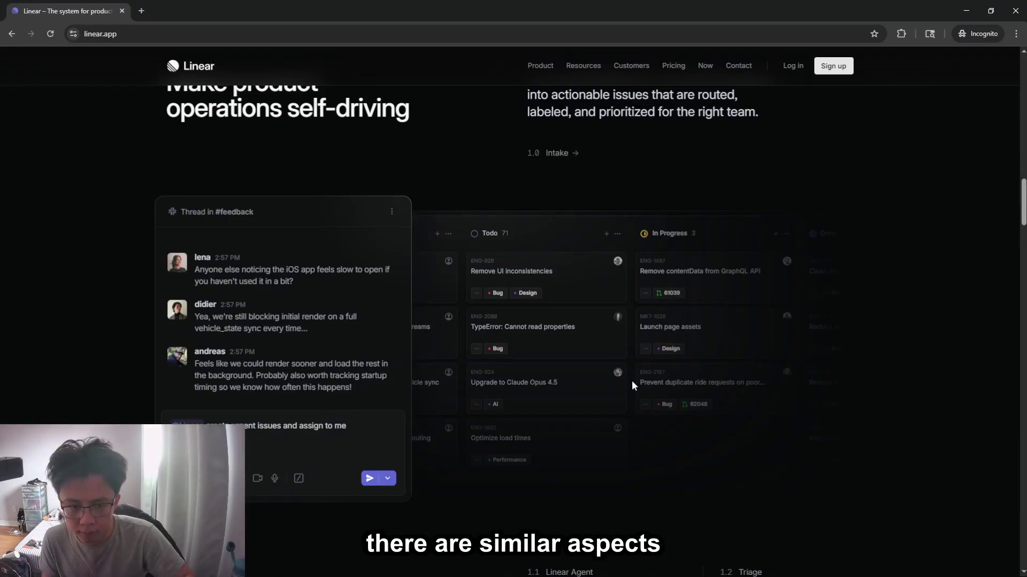
scroll(632, 384, down, 10)
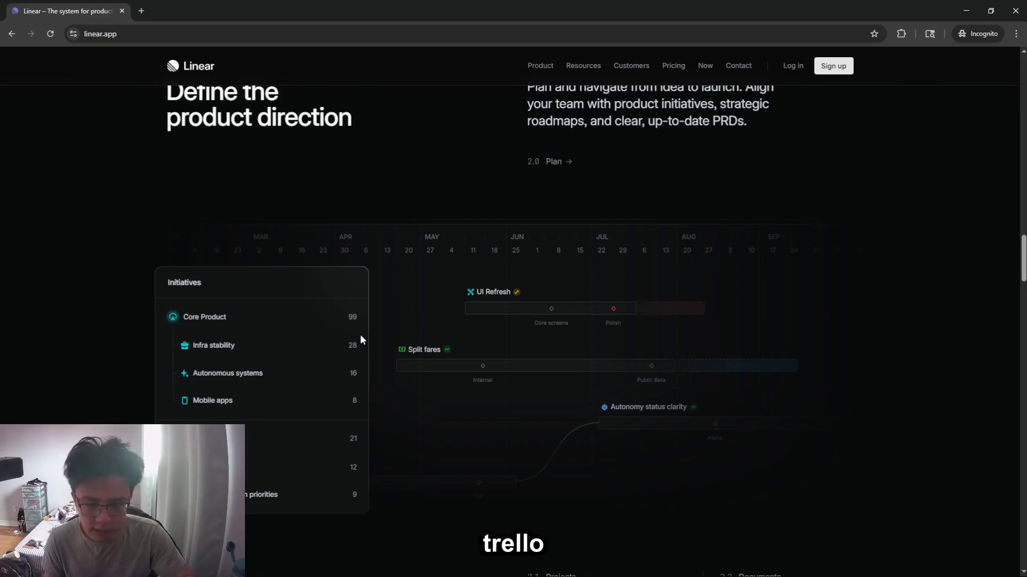
scroll(409, 302, down, 10)
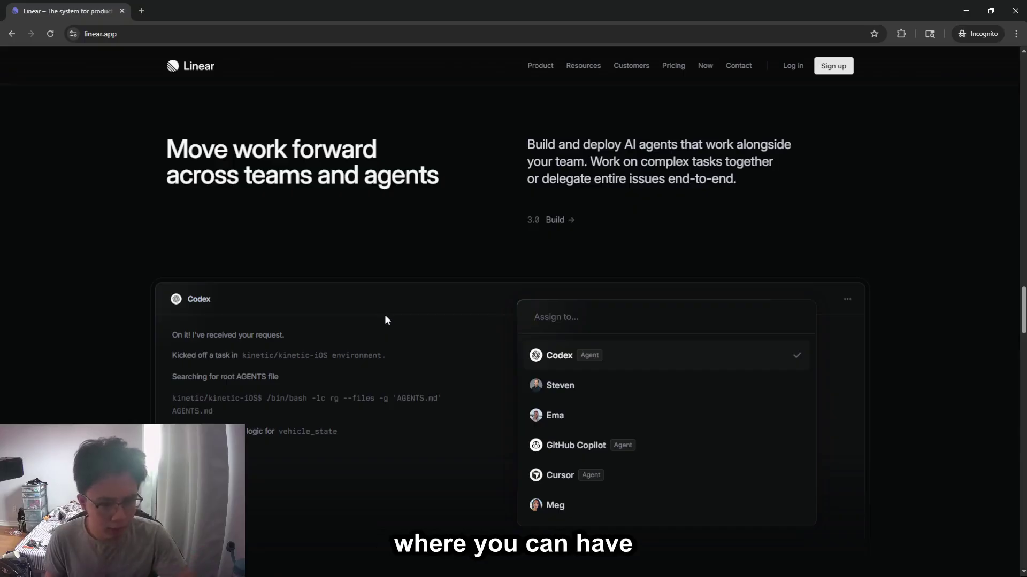
Revisit the initiatives roadmap, and examine the code diff example in the section on reviewing PRs and agent output
scroll(383, 315, up, 10)
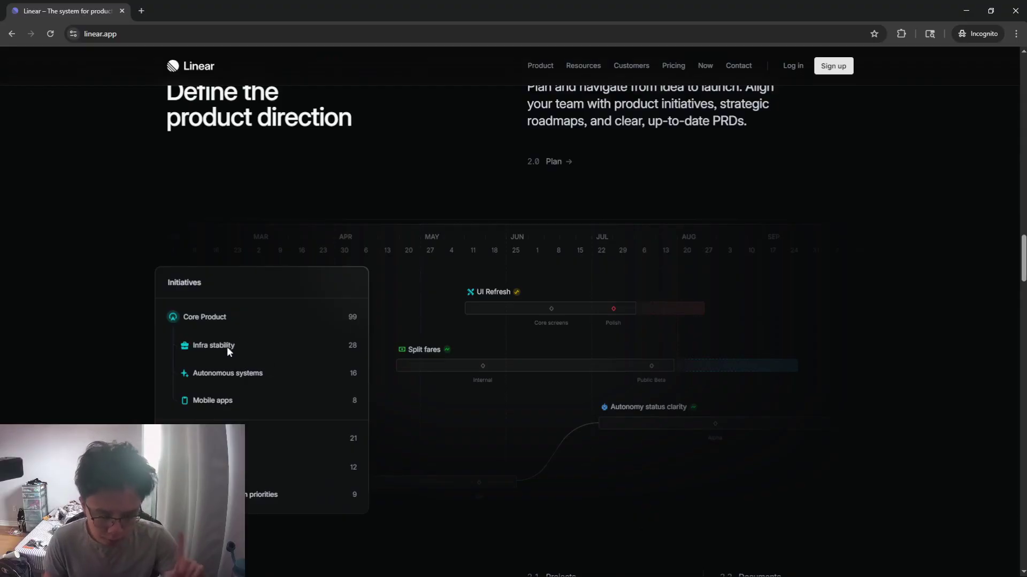
scroll(220, 349, down, 20)
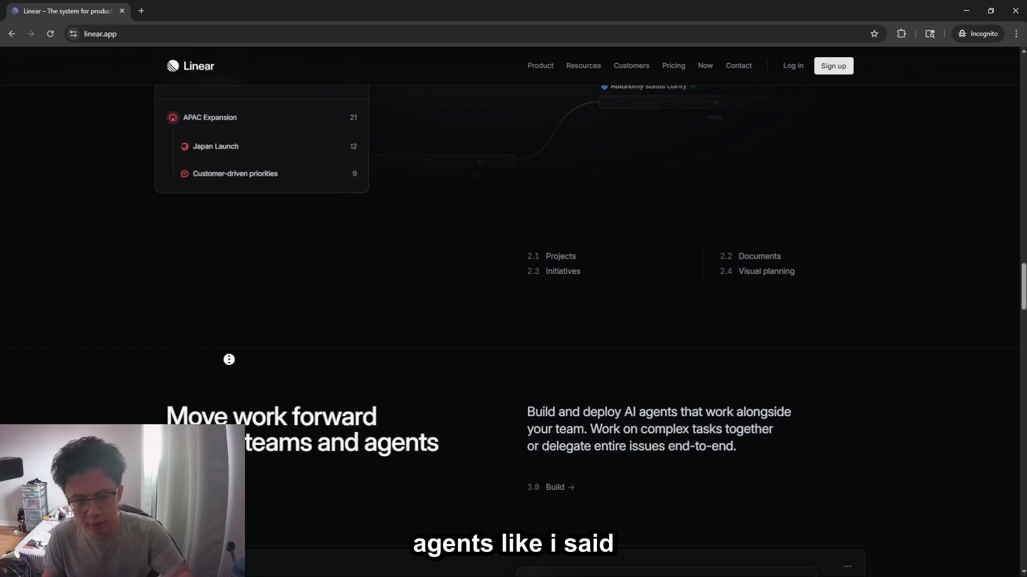
scroll(423, 340, up, 2)
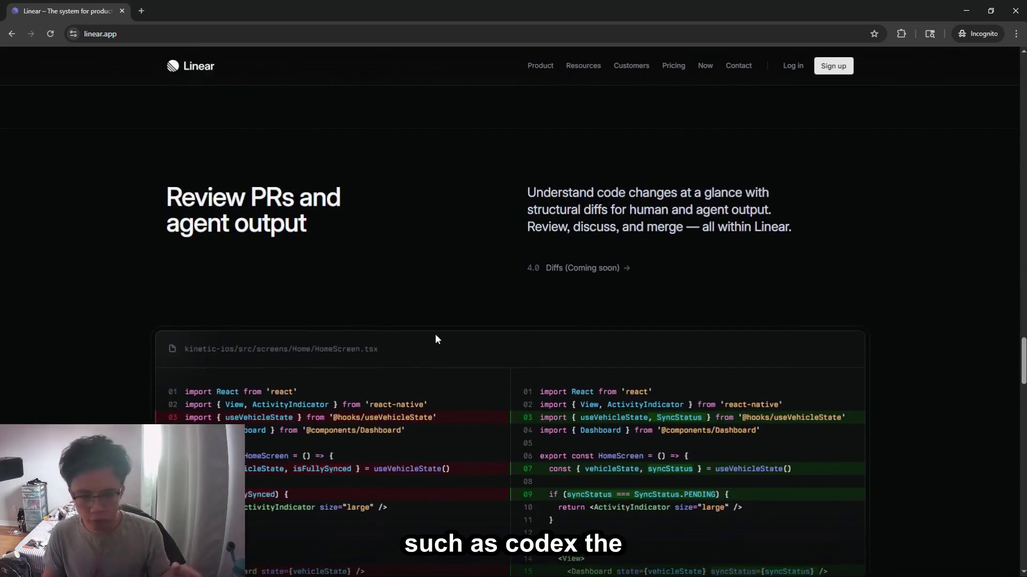
scroll(435, 335, down, 4)
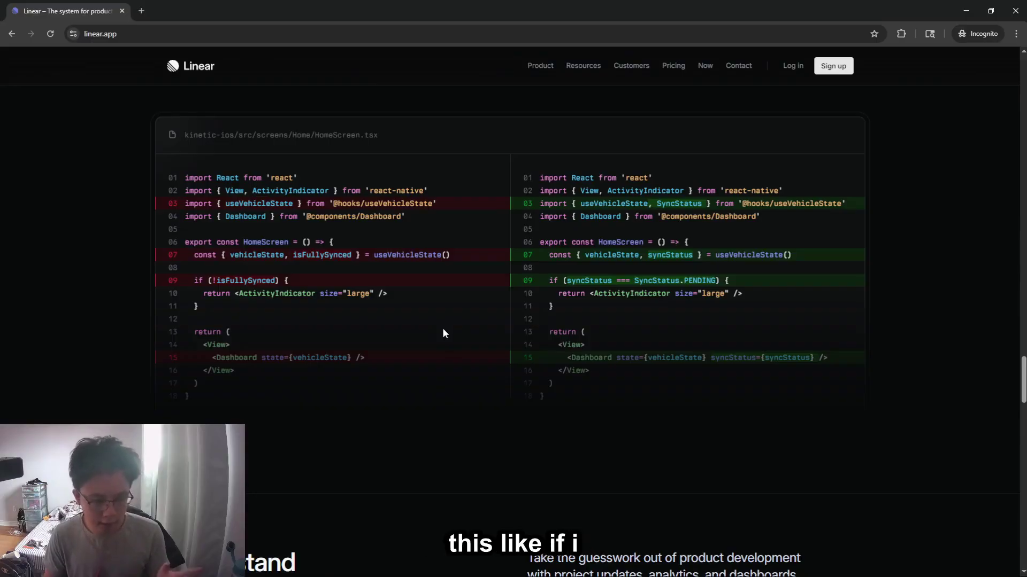
scroll(443, 331, down, 4)
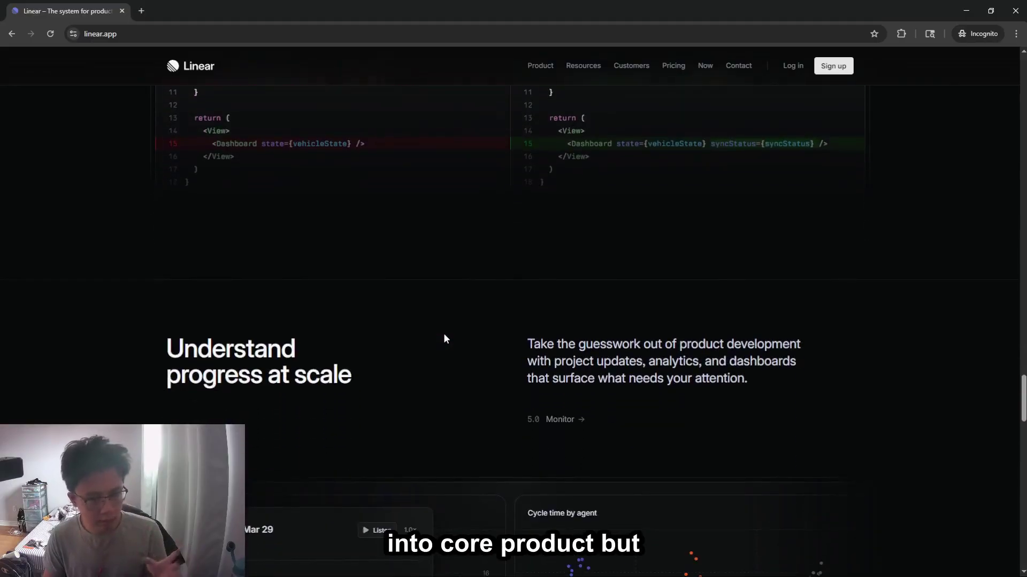
Examine the Weekly Pulse card and the cycle time by agent chart in the section on understanding progress at scale
scroll(444, 338, down, 8)
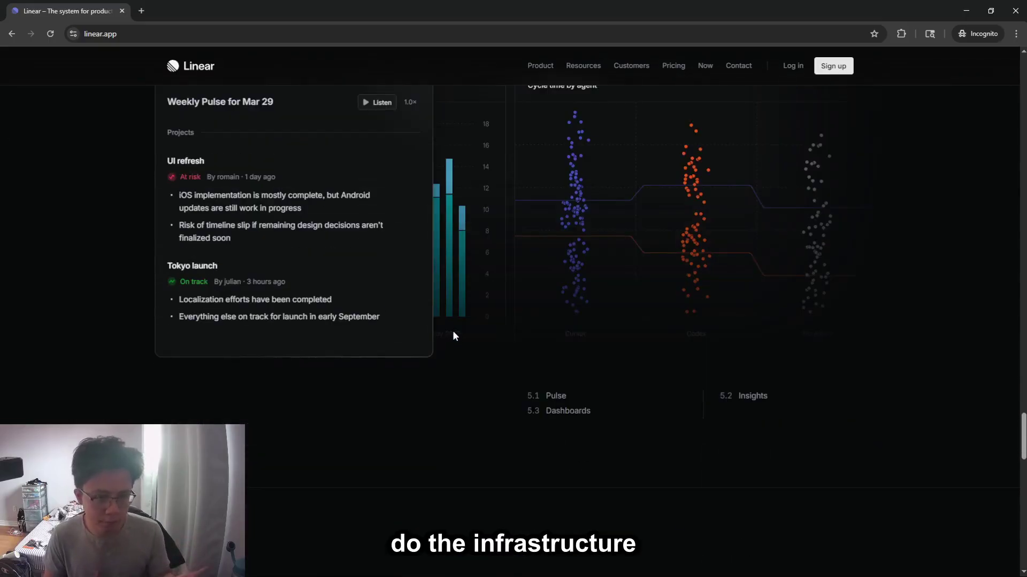
scroll(453, 335, up, 2)
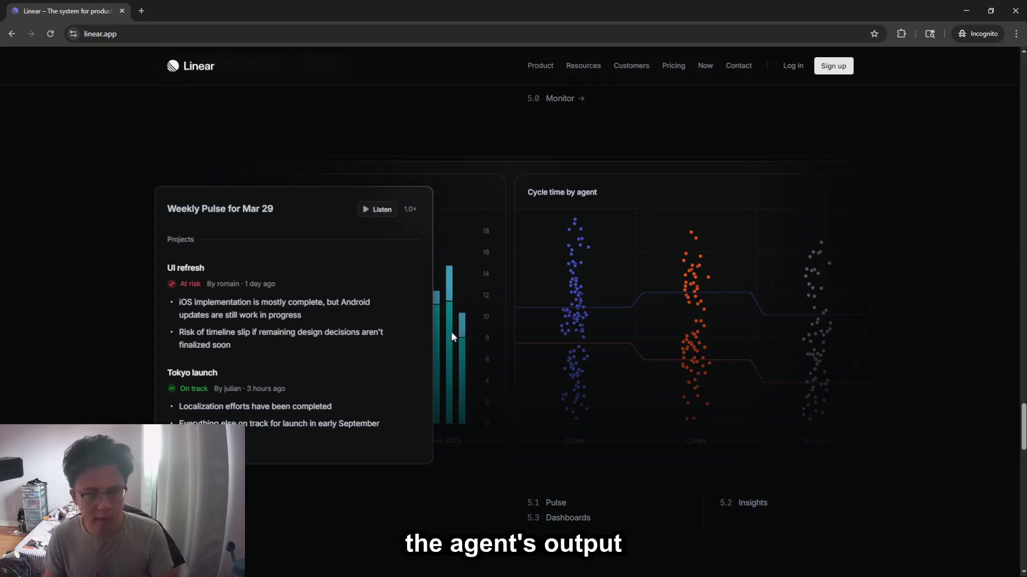
scroll(417, 337, up, 4)
scroll(417, 333, down, 4)
scroll(454, 315, up, 1)
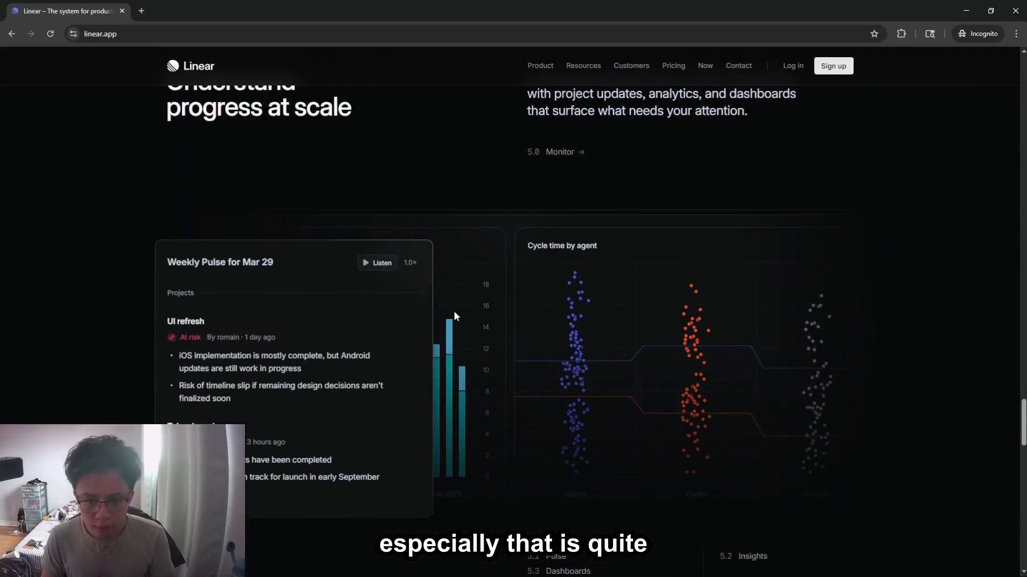
scroll(454, 316, up, 6)
scroll(451, 304, down, 9)
scroll(453, 297, up, 7)
scroll(458, 289, down, 5)
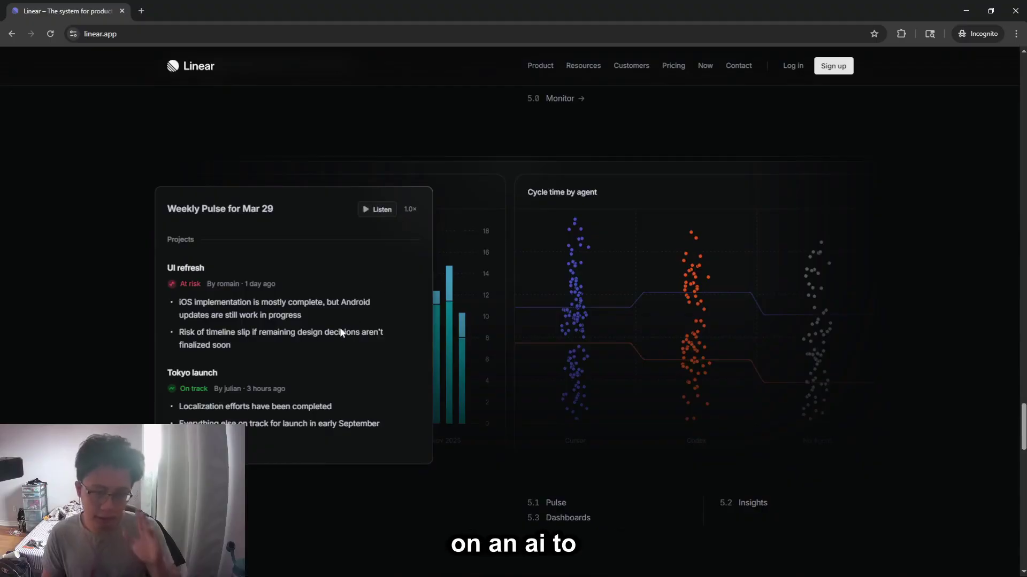
scroll(522, 340, down, 2)
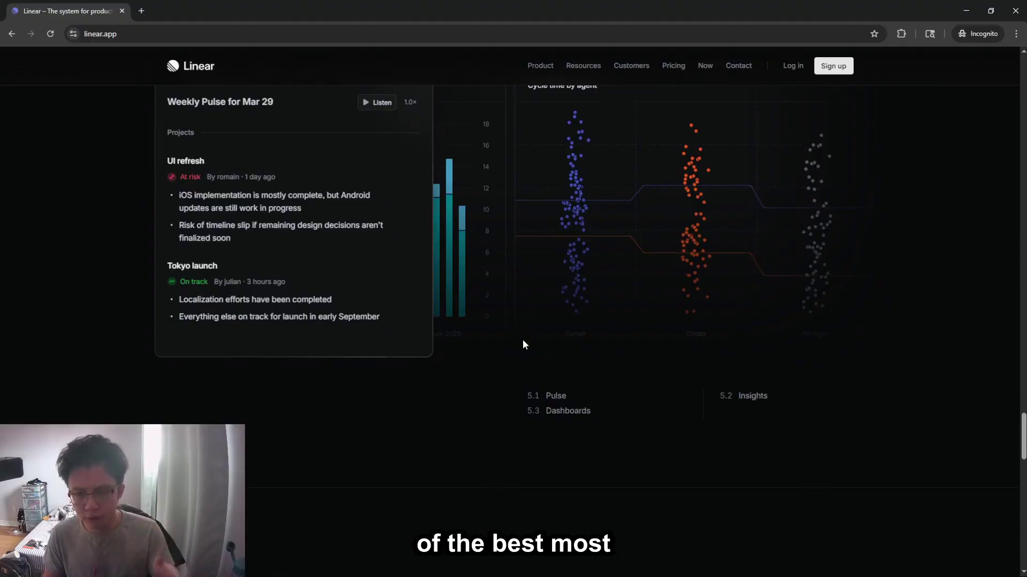
scroll(523, 344, up, 2)
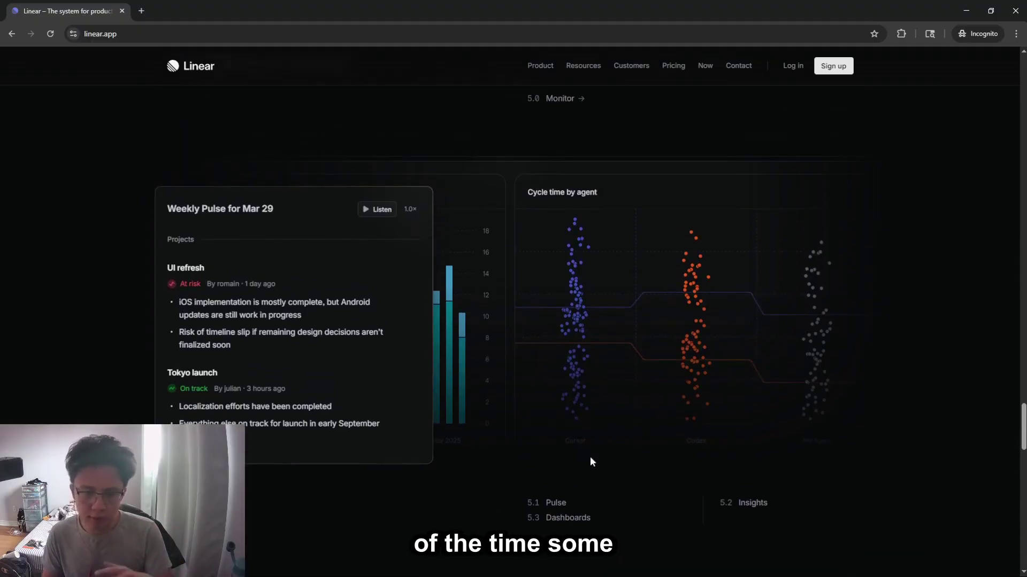
scroll(591, 456, down, 2)
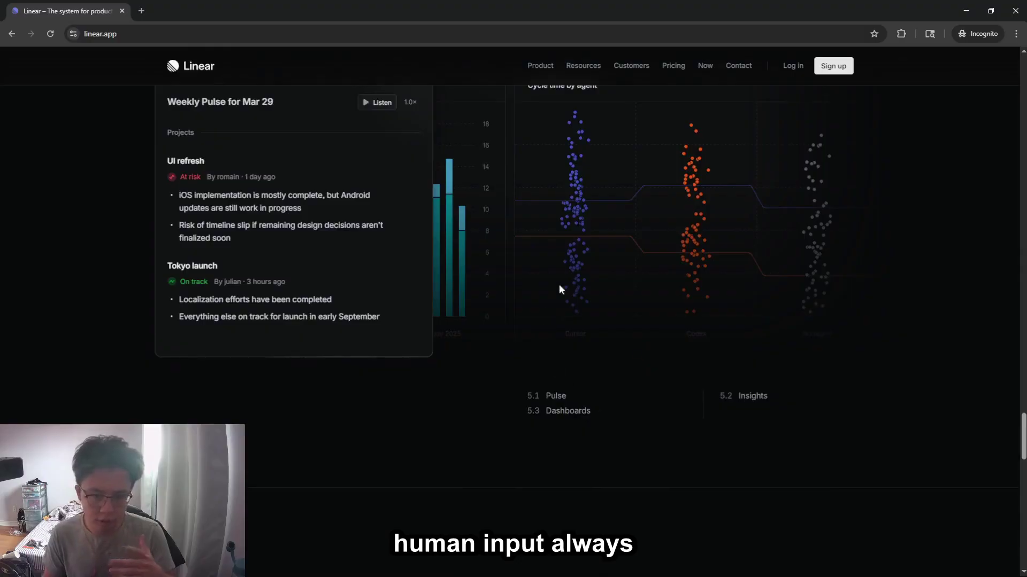
Look through the homepage's Changelog entries and the customer testimonials below them
scroll(771, 355, down, 10)
scroll(696, 358, up, 2)
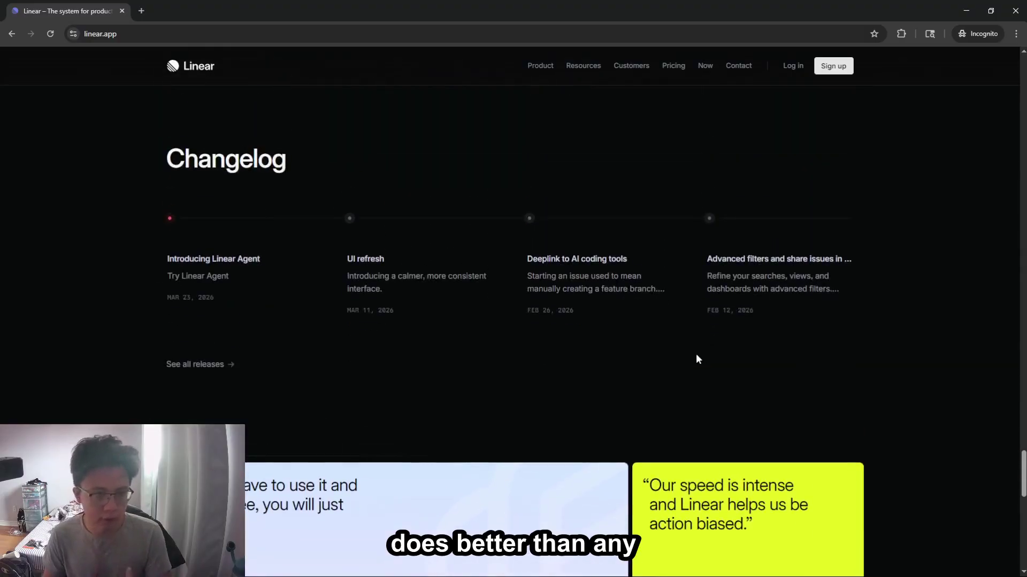
scroll(695, 357, down, 7)
scroll(695, 358, down, 6)
scroll(698, 357, up, 10)
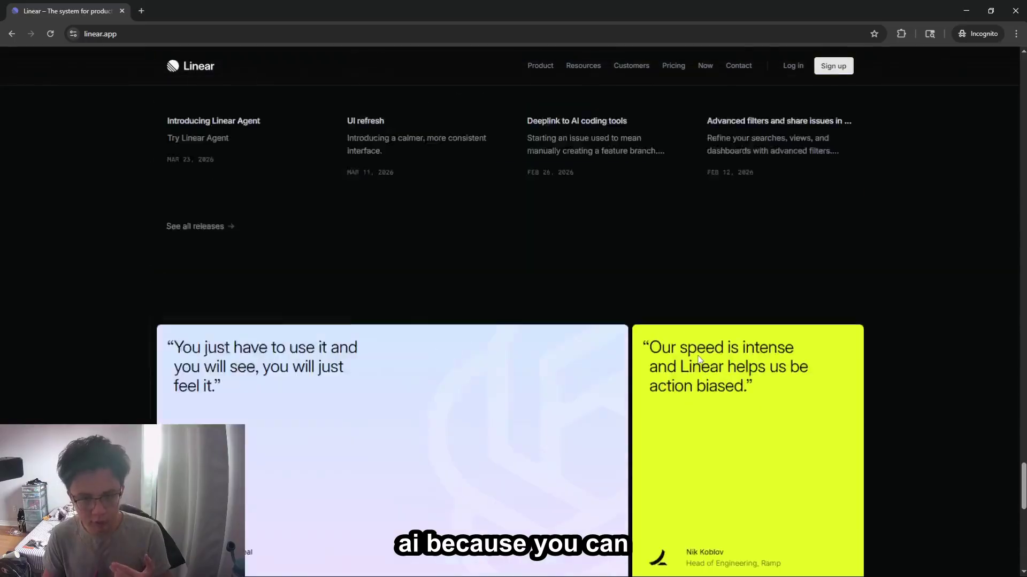
scroll(699, 360, down, 4)
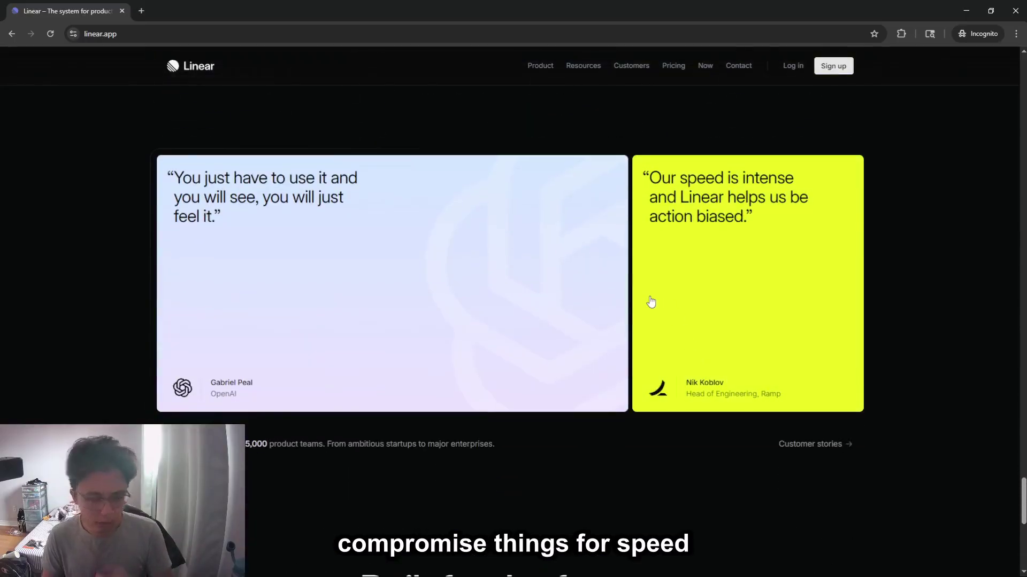
scroll(639, 309, up, 3)
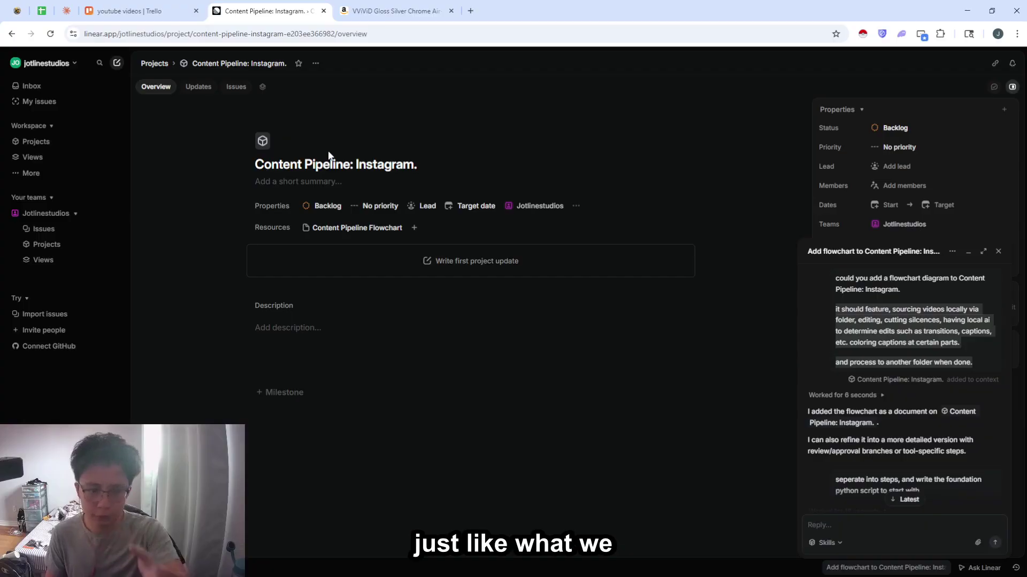
View the options for switching, creating or joining a workspace from the jotlinestudios workspace, and dismiss them
click(74, 62)
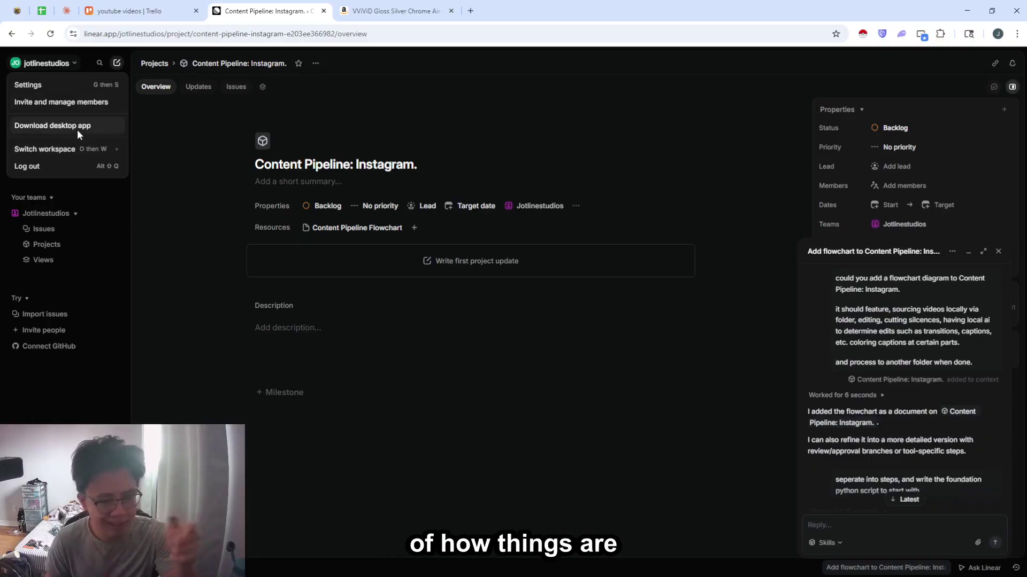
mouse_move(86, 150)
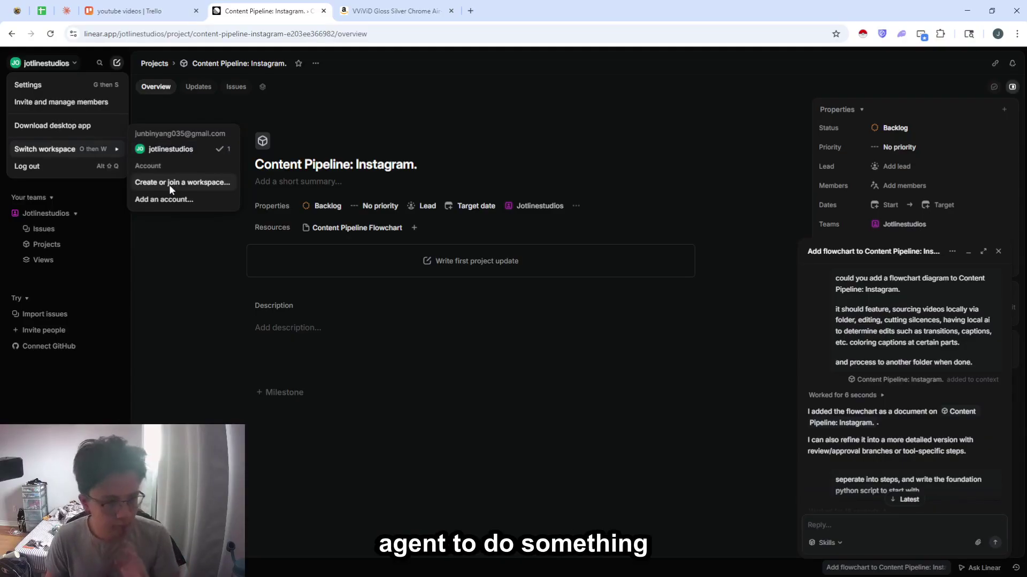
click(160, 279)
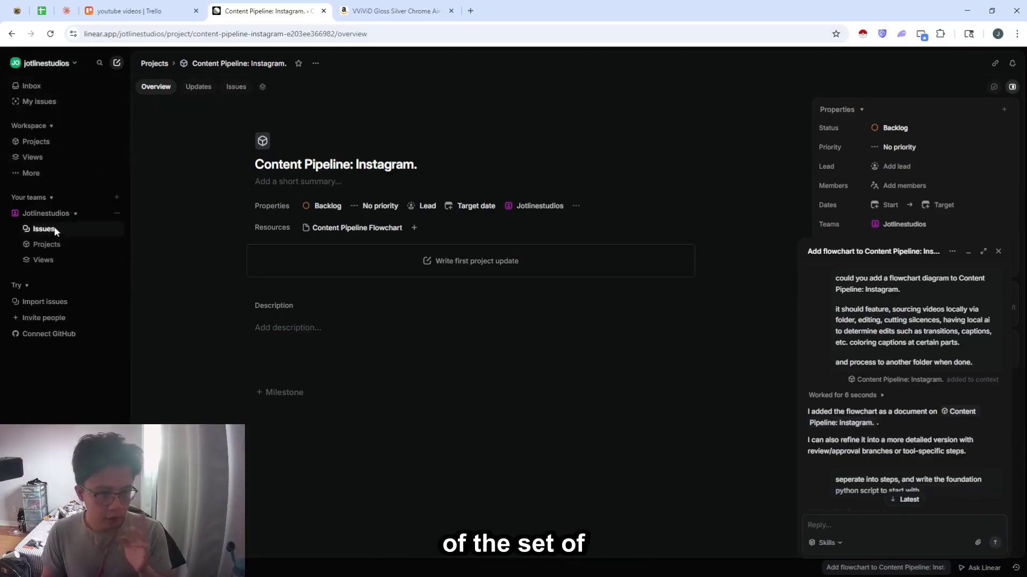
Open the Content Pipeline: Instagram project from the Jotlinestudios team's projects, and view its Content Pipeline Flowchart document
click(49, 247)
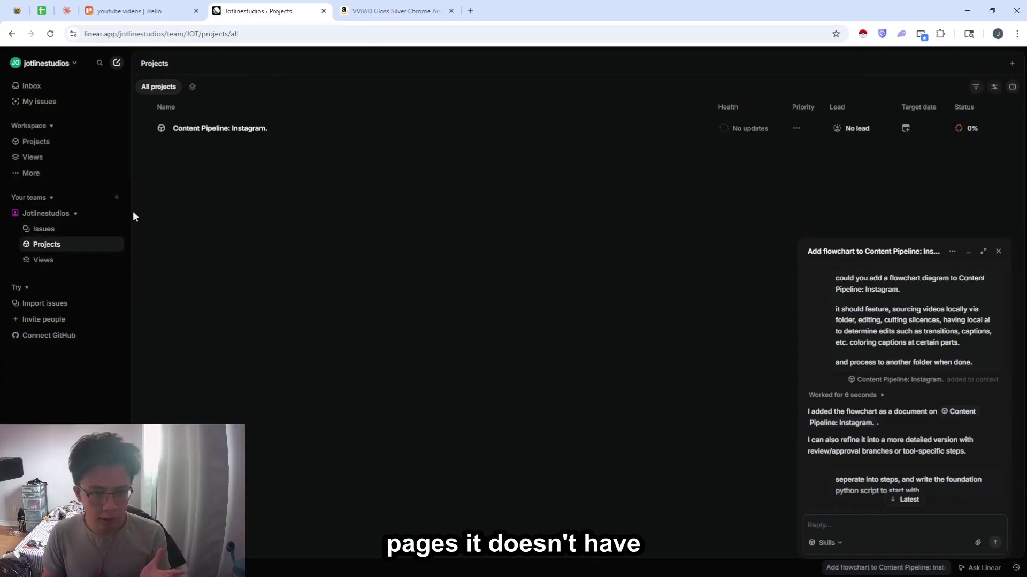
click(248, 128)
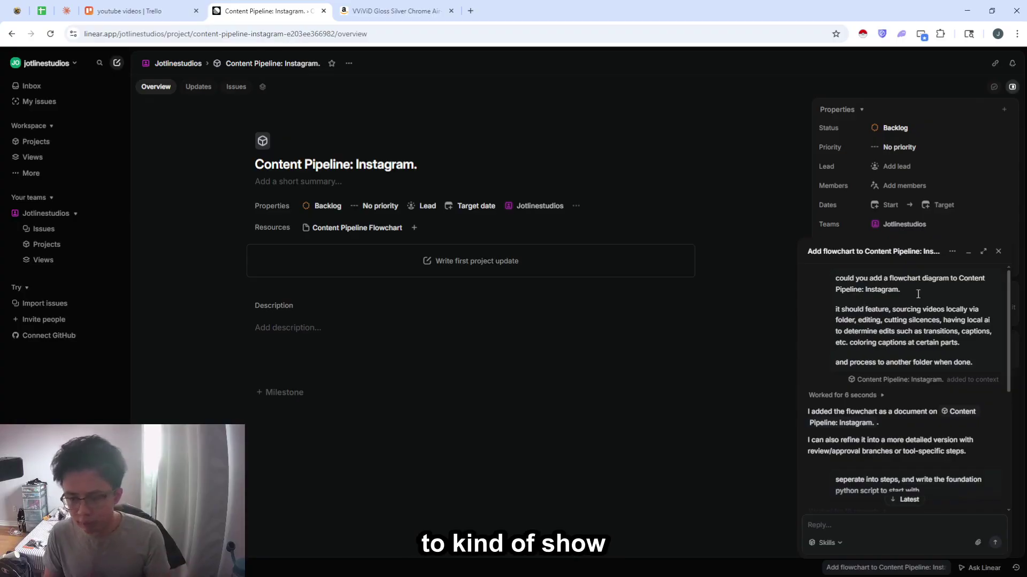
drag(848, 309, 918, 309)
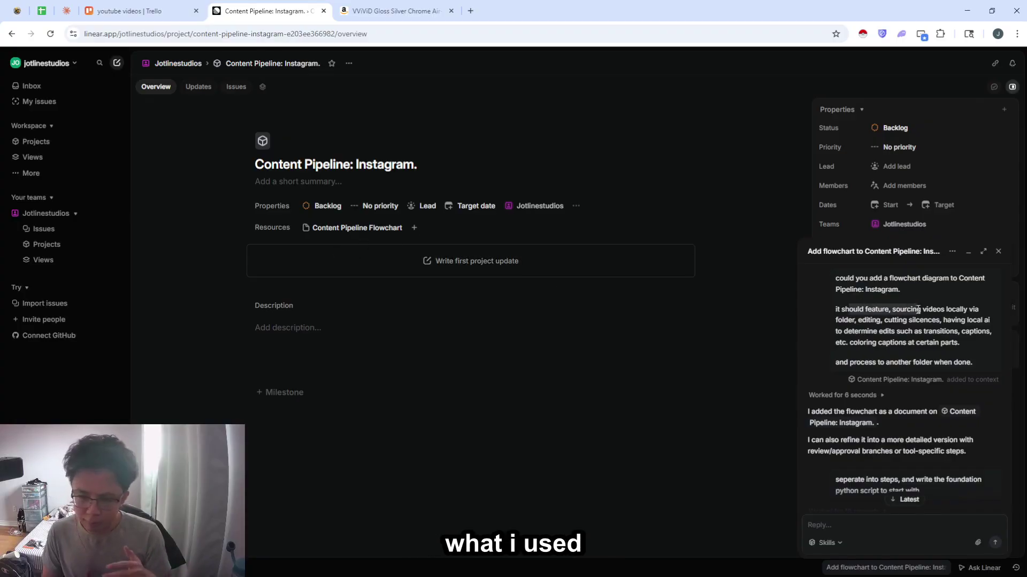
click(914, 319)
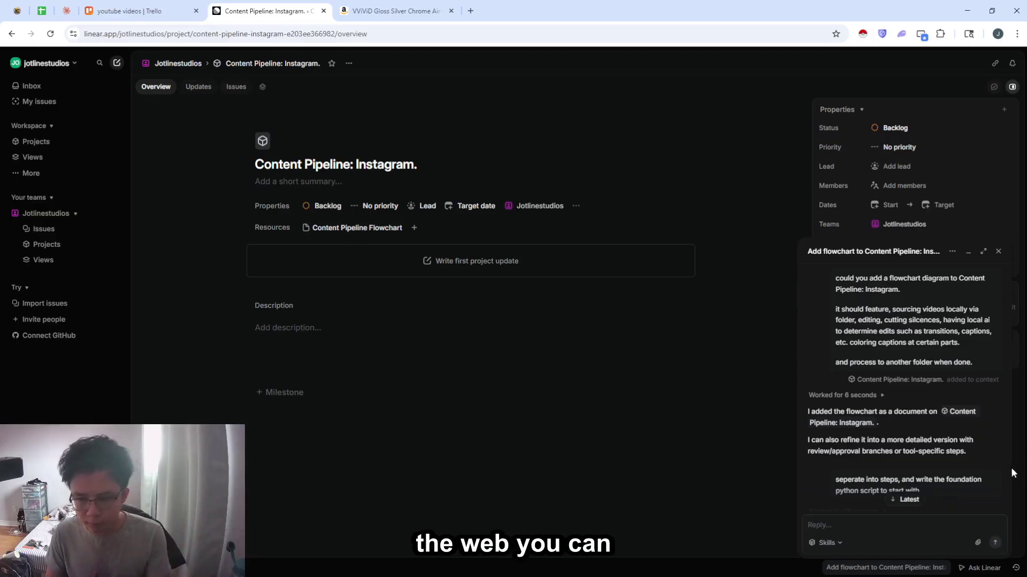
click(322, 229)
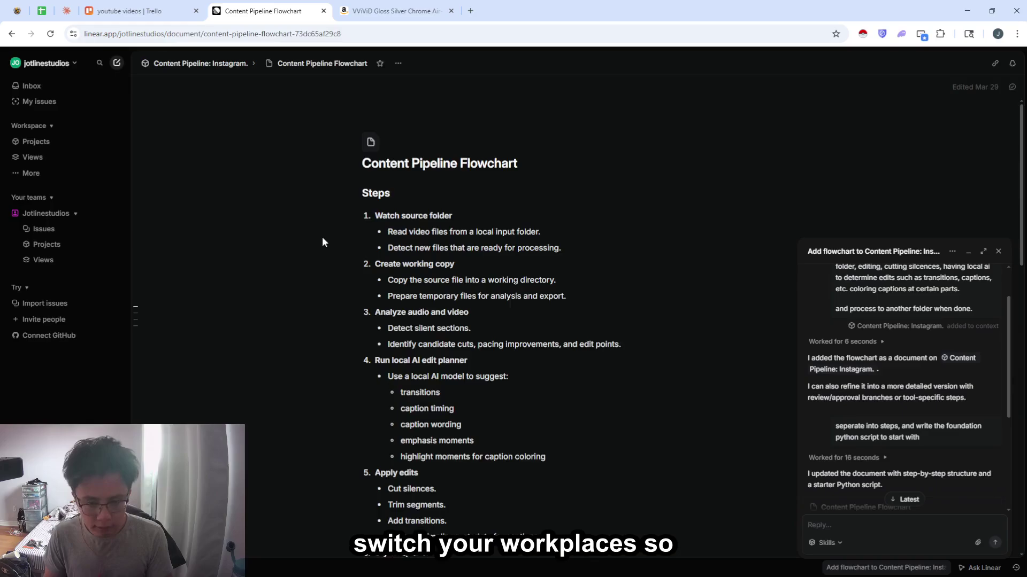
Look through the Content Pipeline Flowchart document, from its numbered steps and flowchart diagram down to the foundation Python script
scroll(402, 298, down, 7)
scroll(401, 298, down, 5)
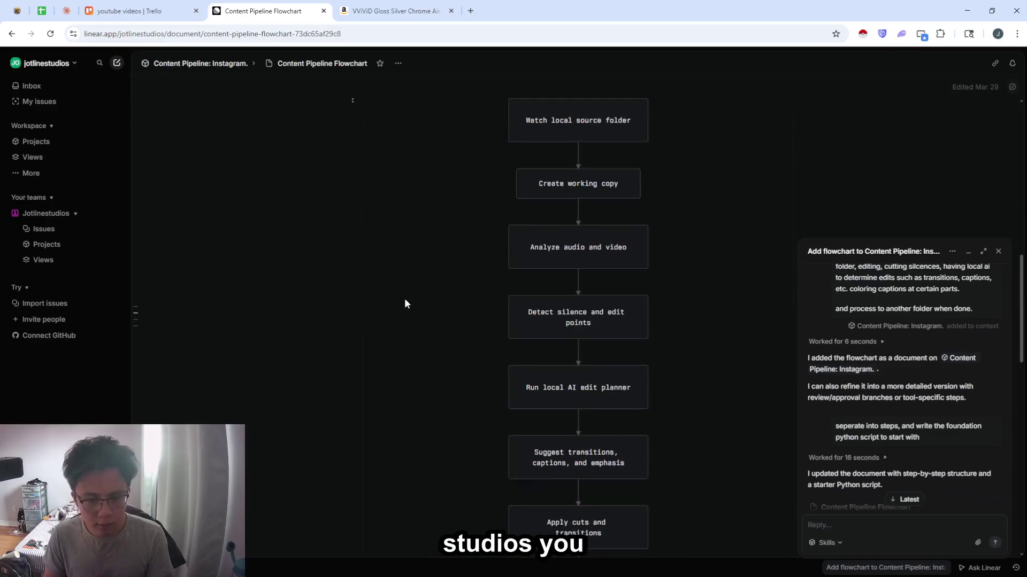
scroll(403, 300, up, 5)
scroll(459, 302, down, 14)
scroll(612, 317, up, 15)
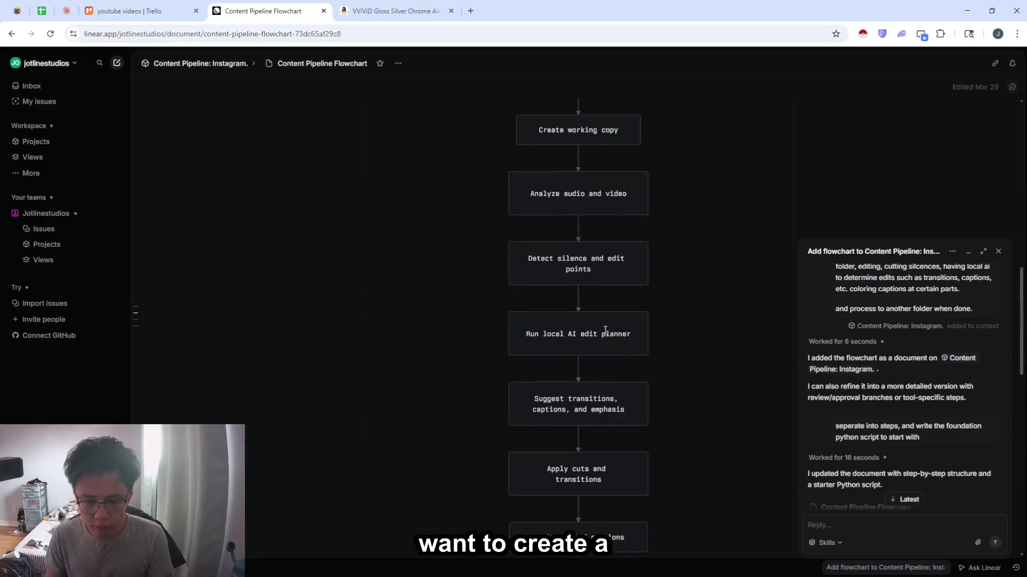
scroll(541, 368, down, 2)
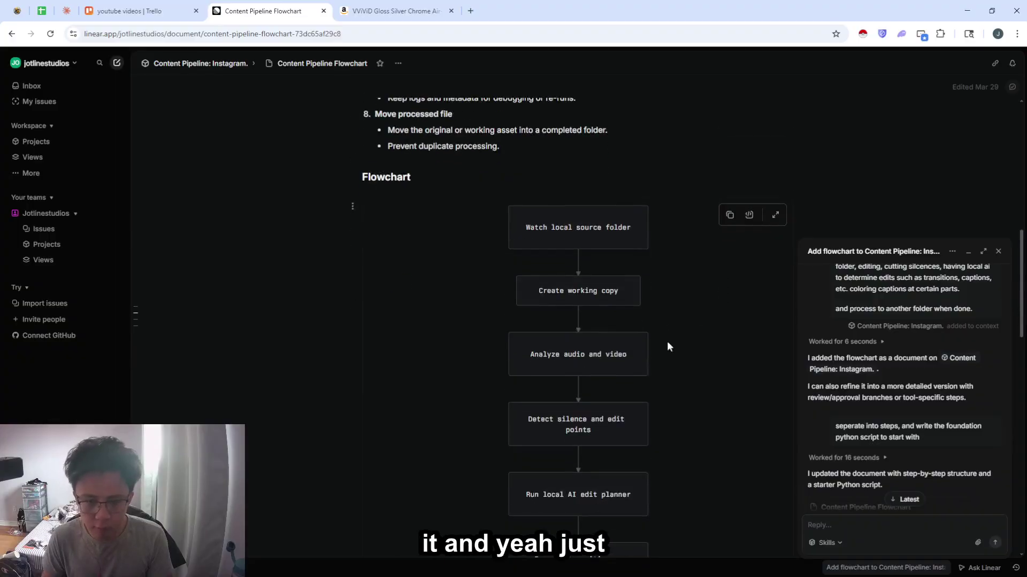
scroll(551, 289, down, 1)
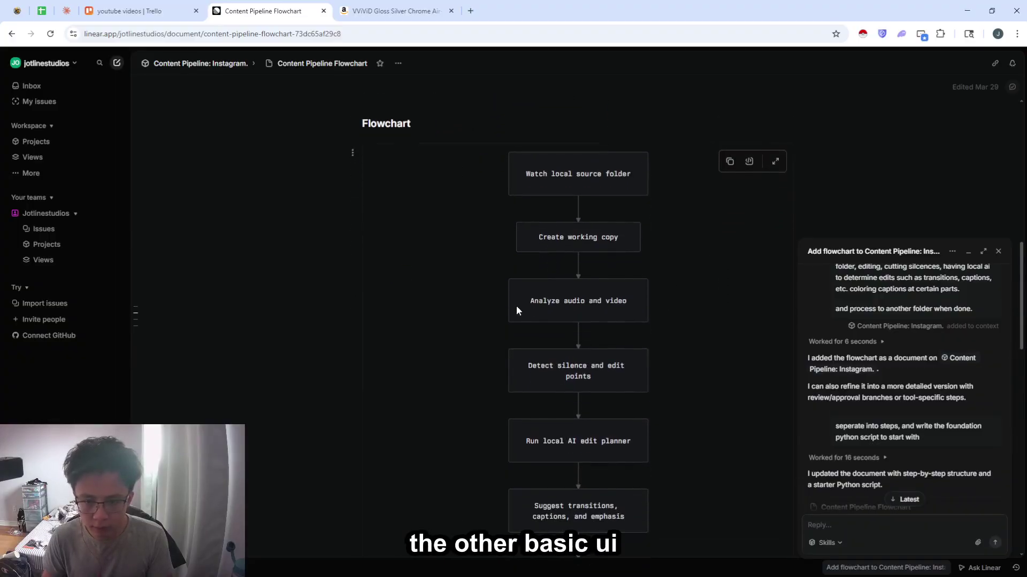
scroll(612, 317, down, 3)
scroll(551, 346, down, 3)
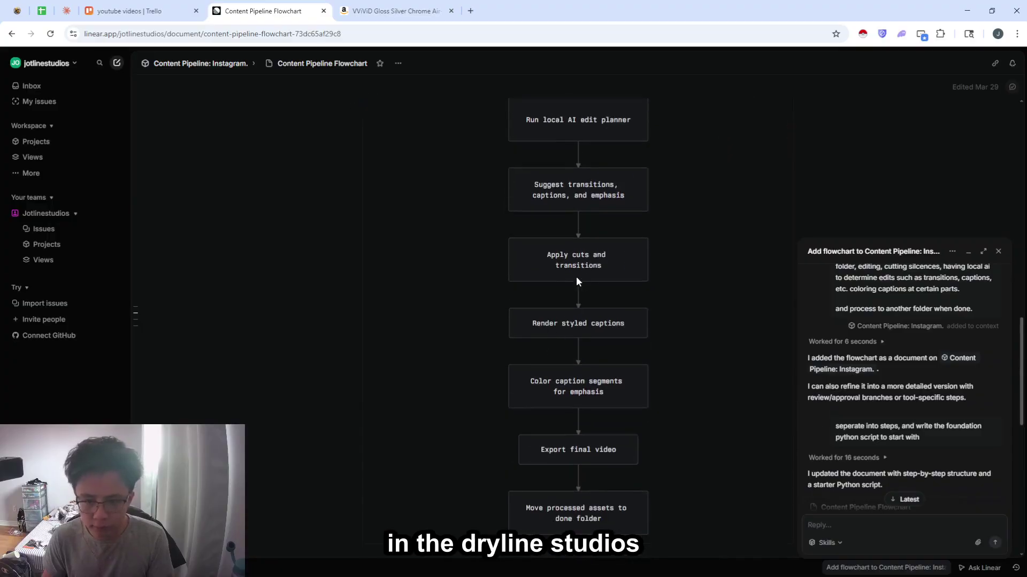
scroll(576, 278, down, 5)
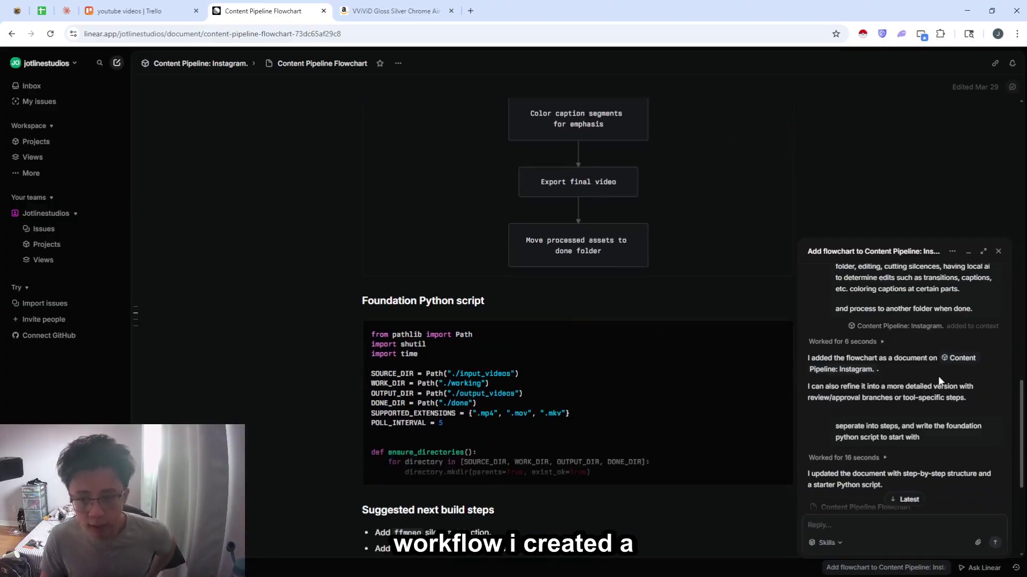
Compare the agent's reply and possible next steps in the chat with the document's numbered steps and flowchart
scroll(938, 377, down, 2)
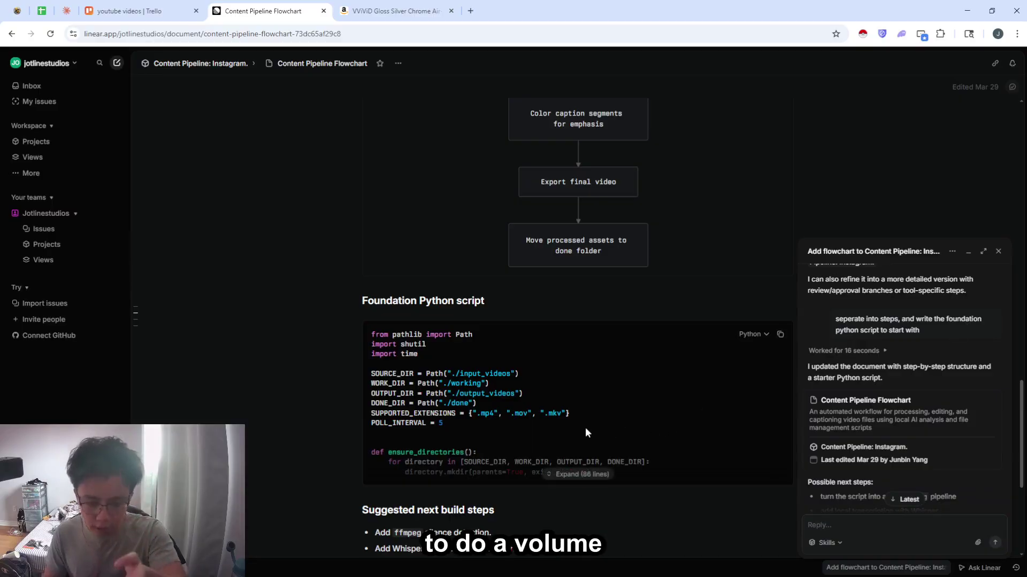
scroll(615, 424, down, 1)
scroll(616, 423, up, 1)
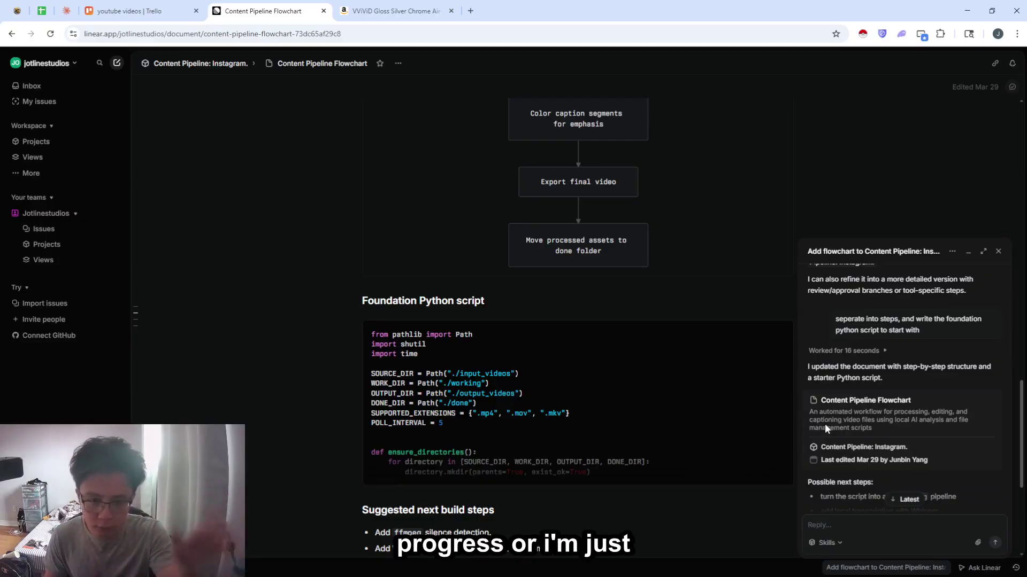
scroll(840, 369, up, 2)
scroll(856, 361, down, 4)
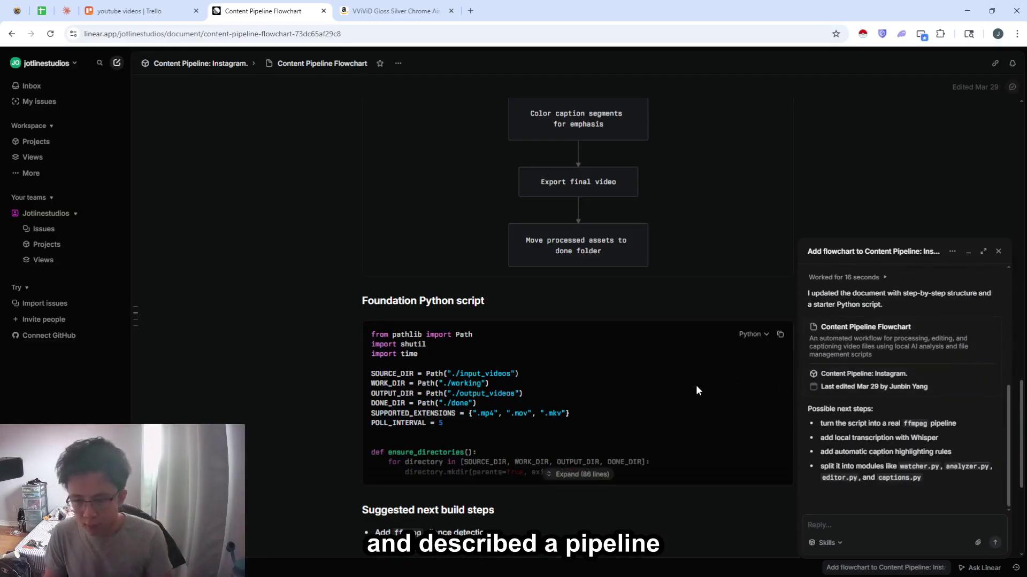
scroll(695, 385, up, 10)
scroll(679, 380, up, 8)
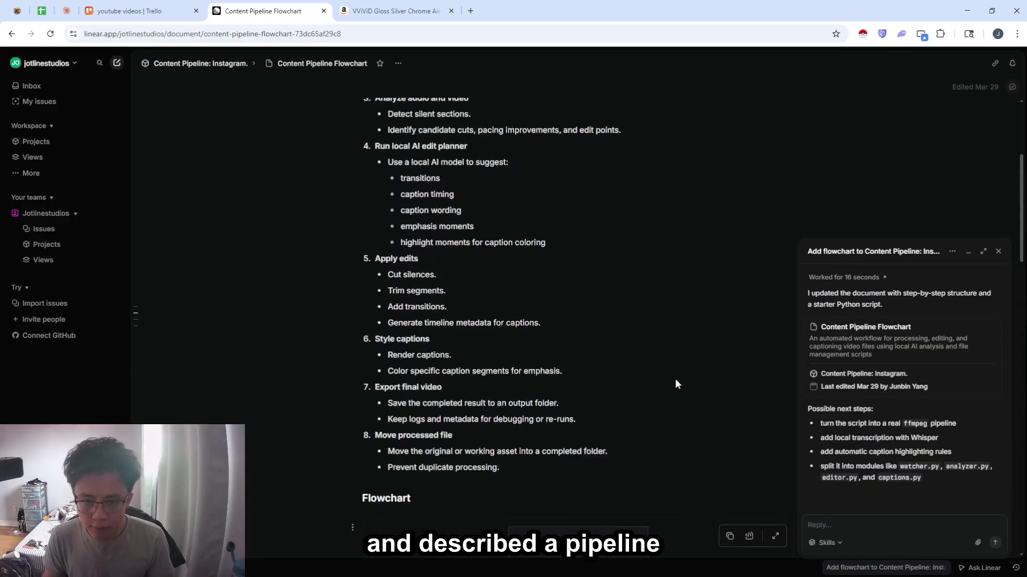
scroll(671, 379, down, 6)
scroll(671, 378, down, 4)
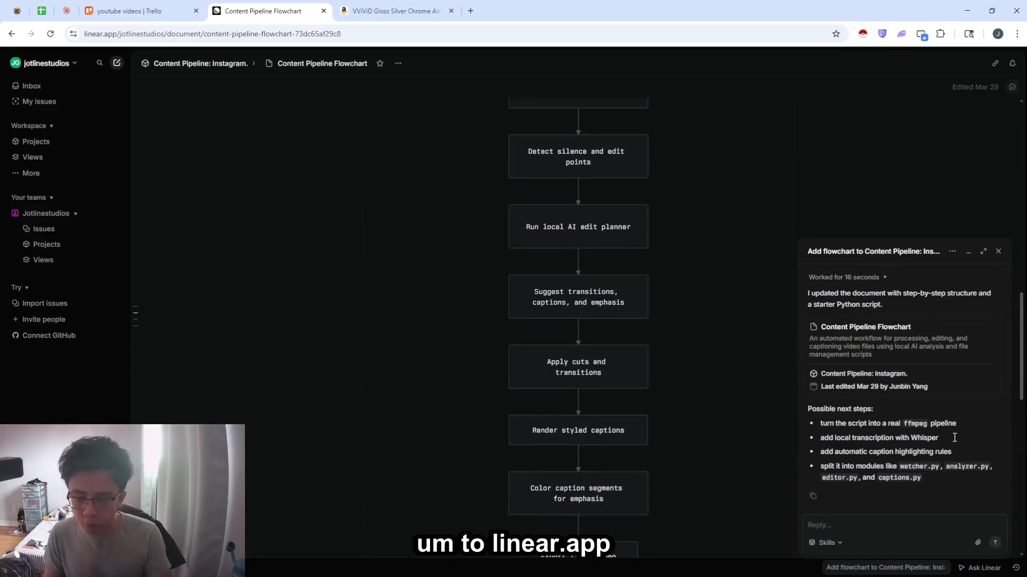
Examine the chat request for separate steps and a foundation Python script, along with the agent's suggested next steps
scroll(942, 435, up, 2)
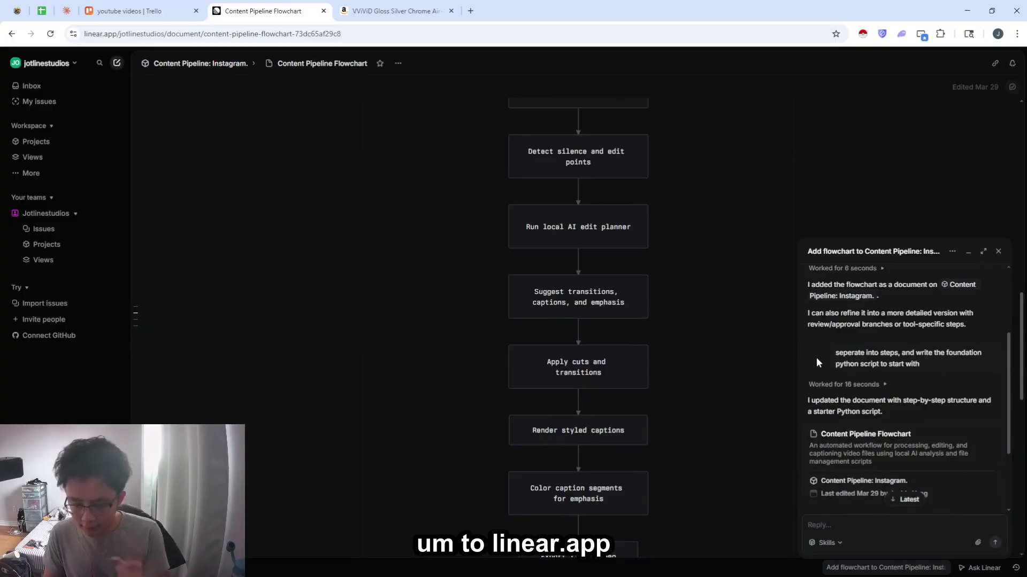
drag(835, 365, 882, 365)
click(882, 366)
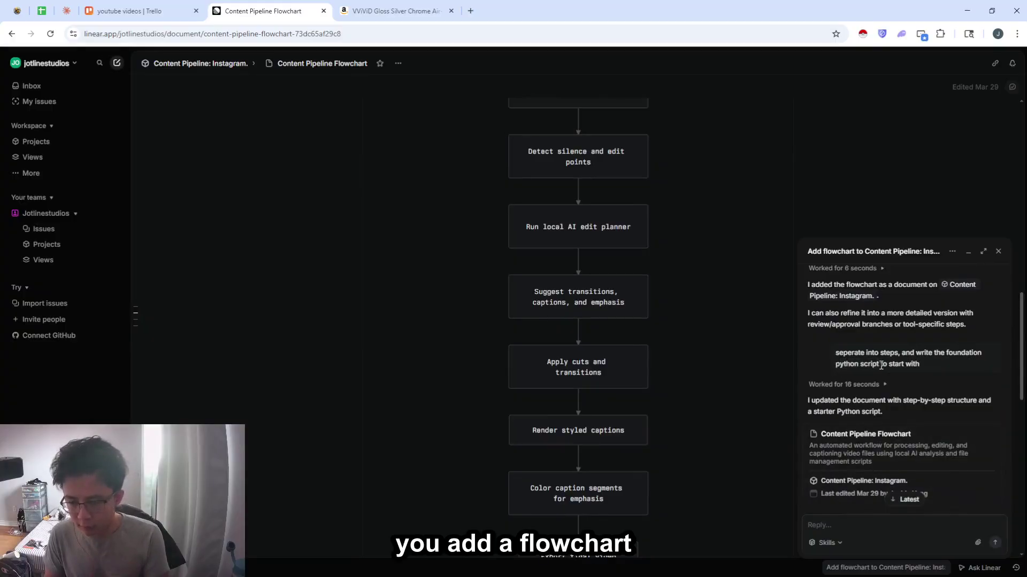
scroll(883, 365, down, 2)
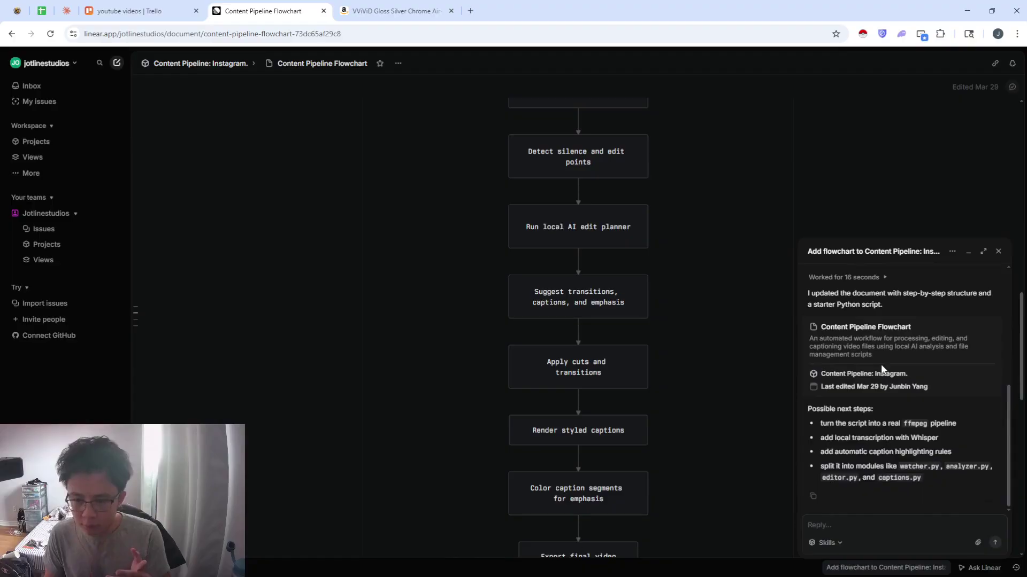
scroll(865, 429, down, 3)
scroll(922, 427, up, 4)
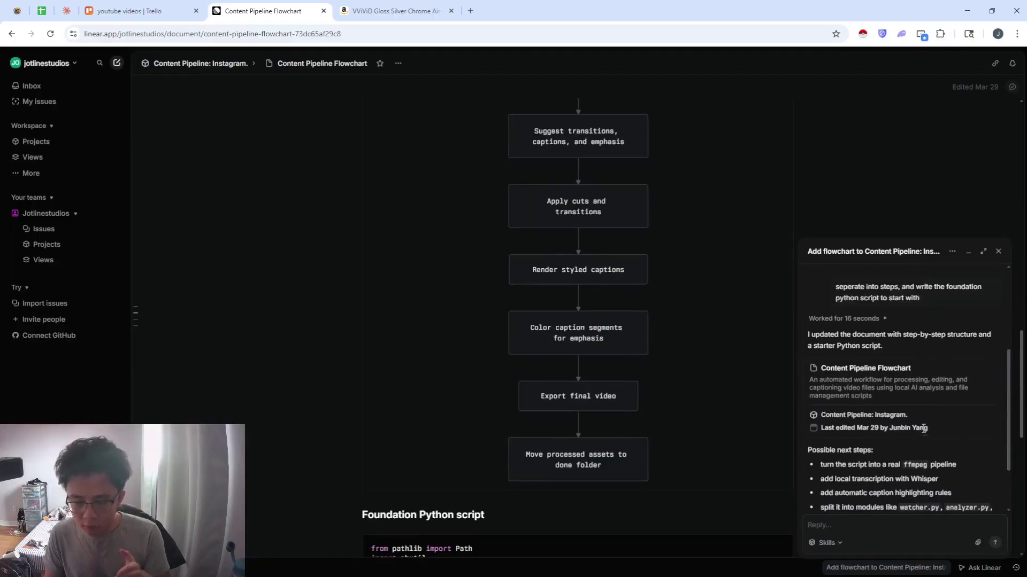
scroll(922, 427, down, 4)
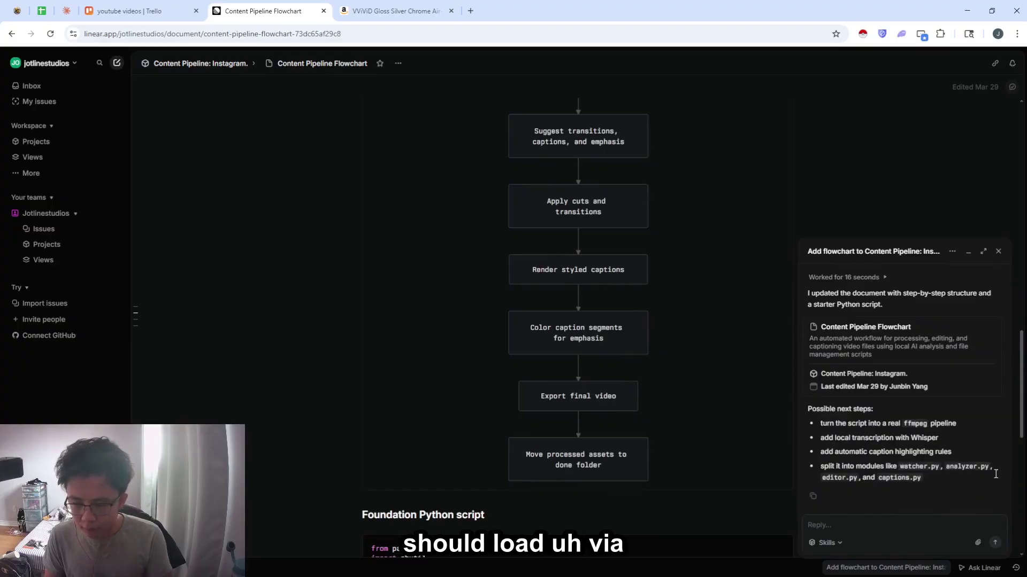
Close the agent chat after checking the document's suggested next build steps, and return to the Content Pipeline: Instagram project overview
scroll(690, 415, up, 7)
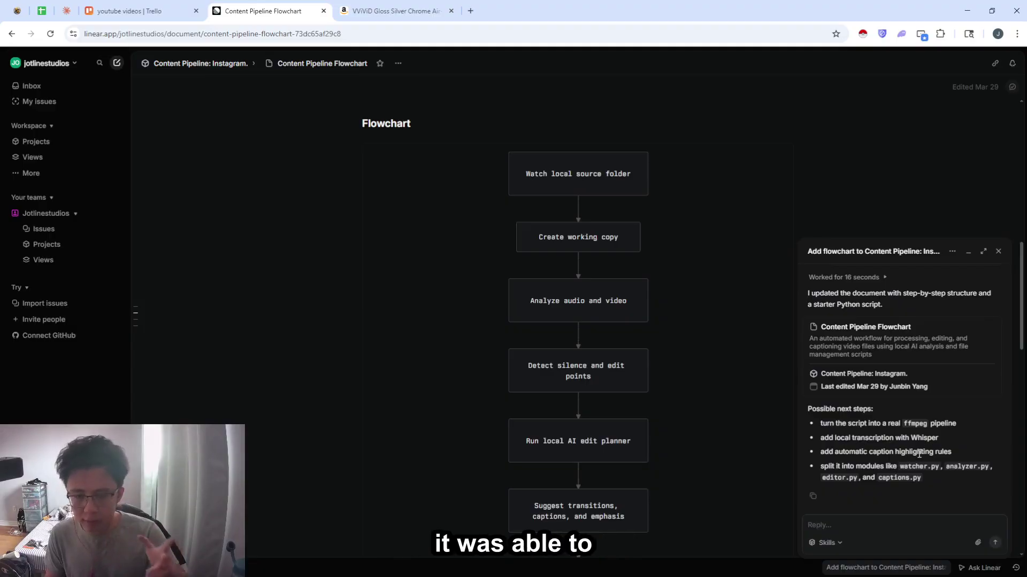
scroll(575, 373, down, 10)
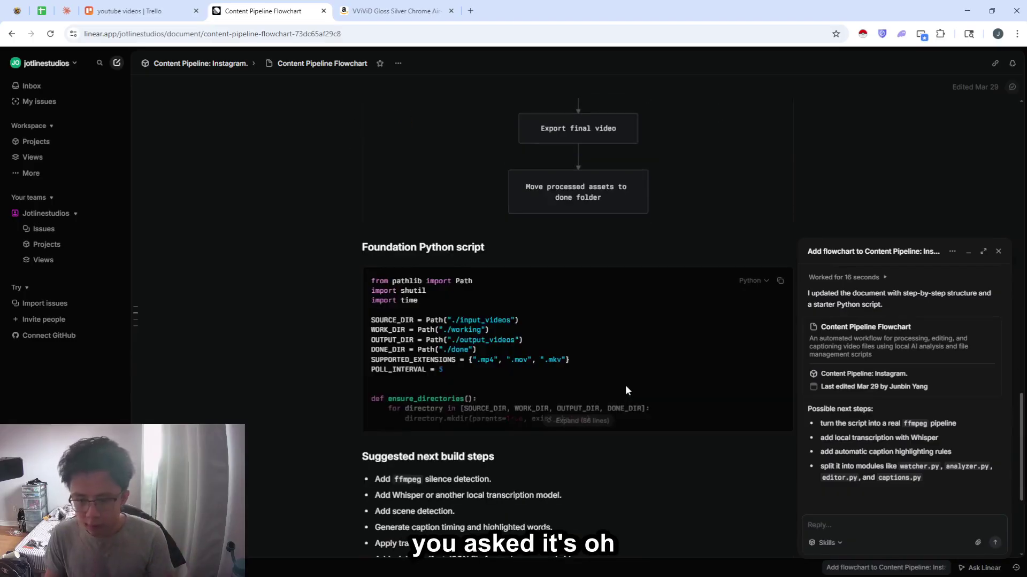
scroll(628, 390, down, 2)
click(998, 251)
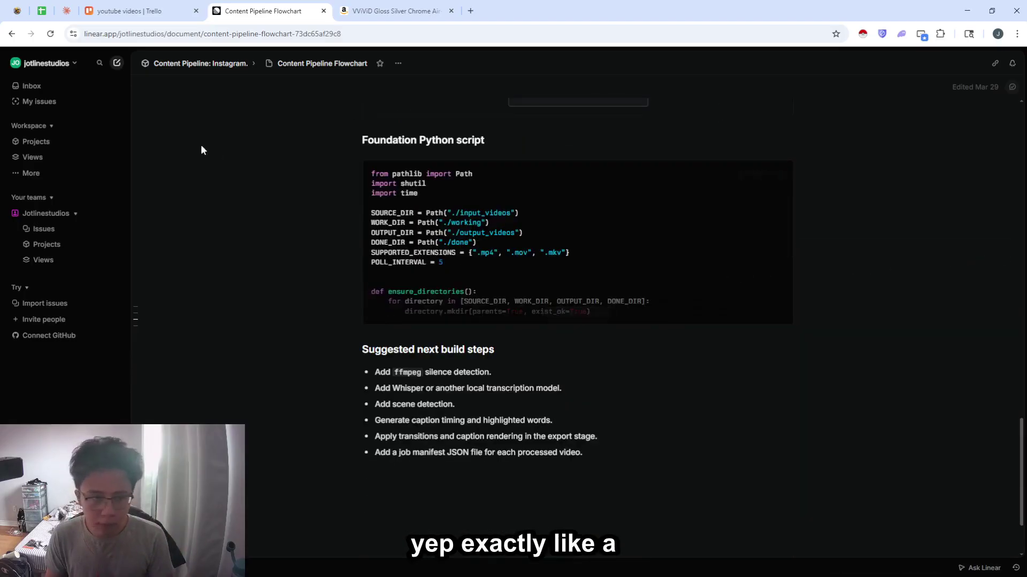
click(181, 63)
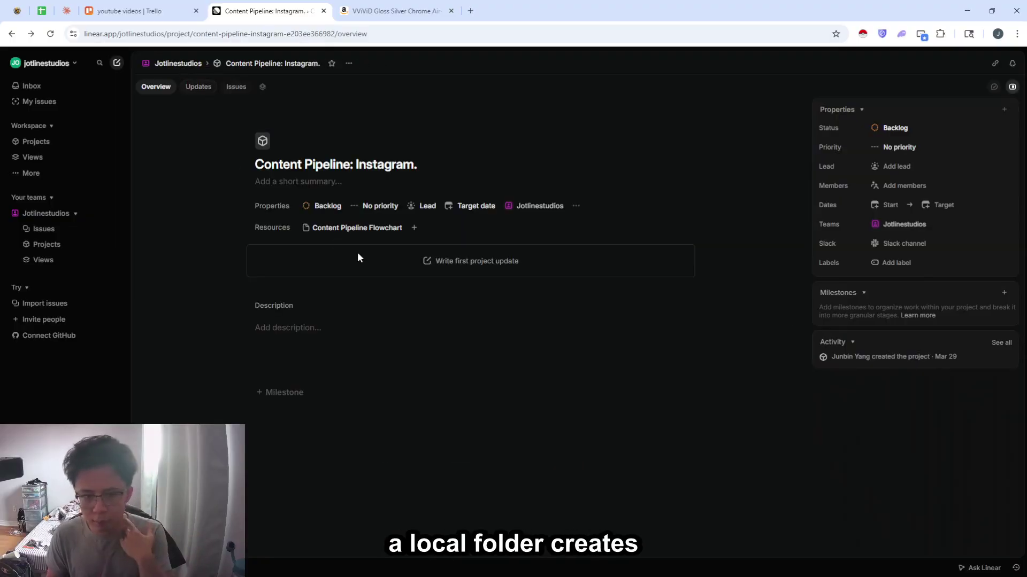
Start the first project update with the text "Linear created 4 python scripts as foundation."
click(466, 262)
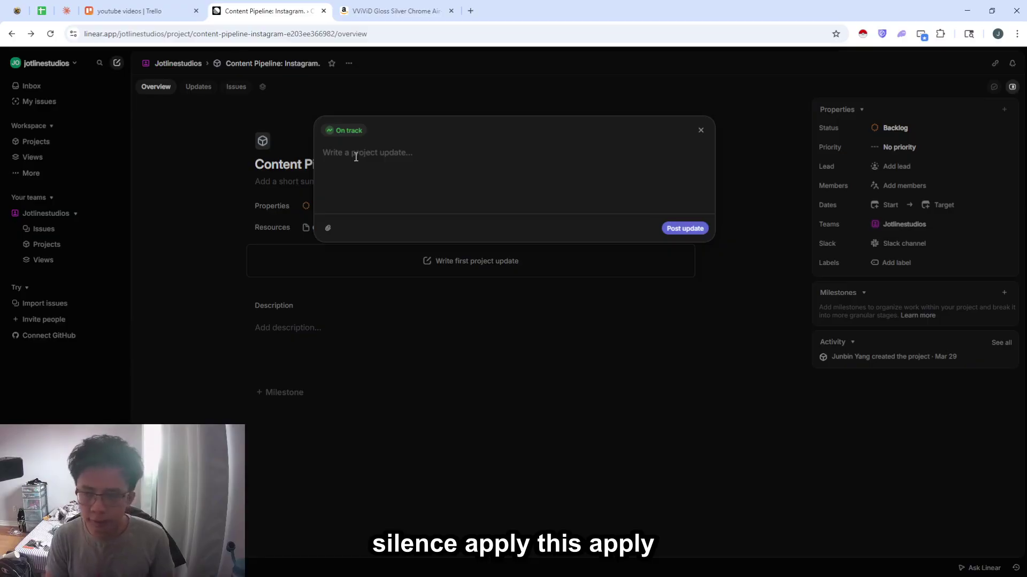
text(Linar)
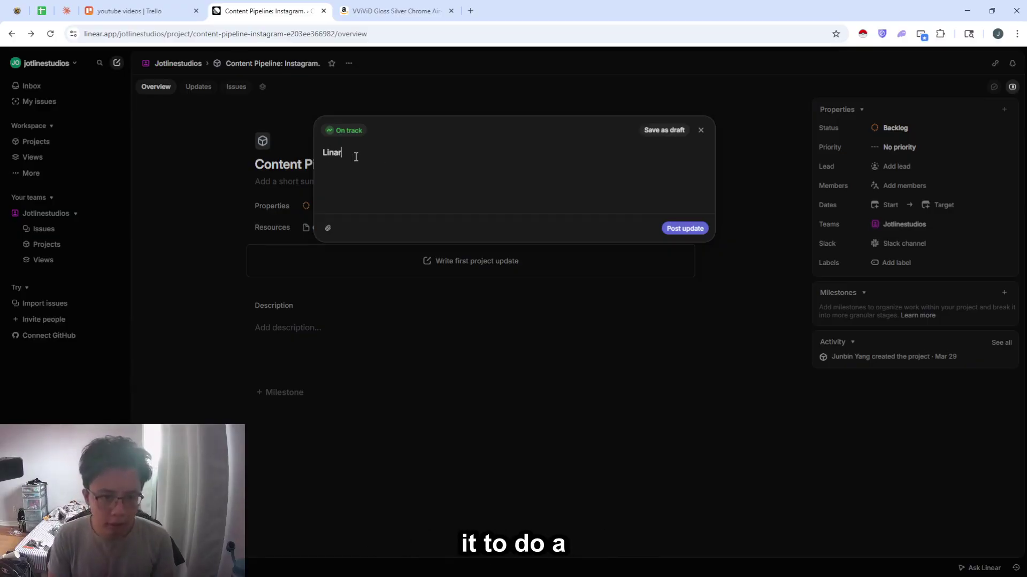
key(BackSpace)
key(BackSpace)
text(ear cr)
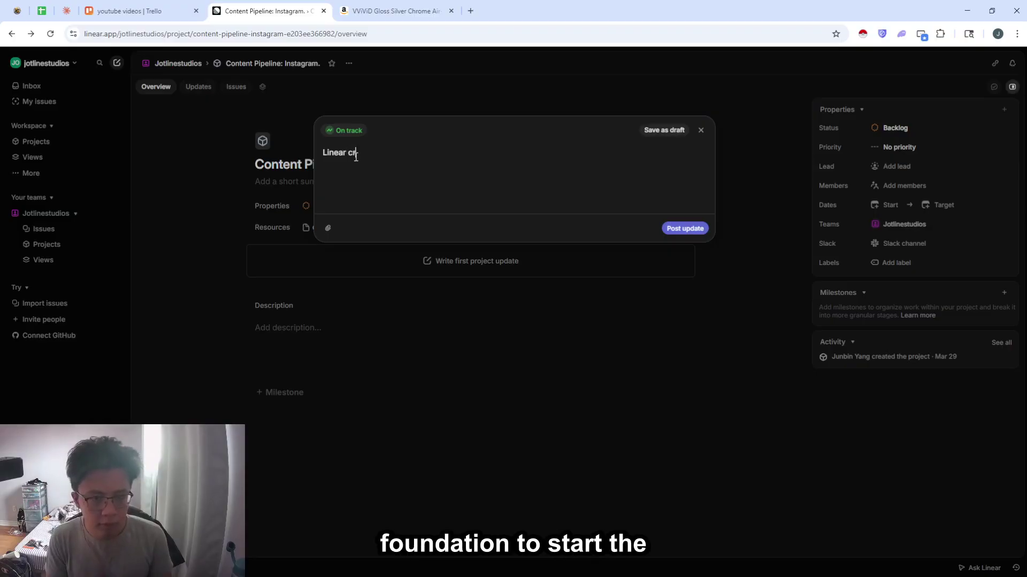
text(eated 4 python s)
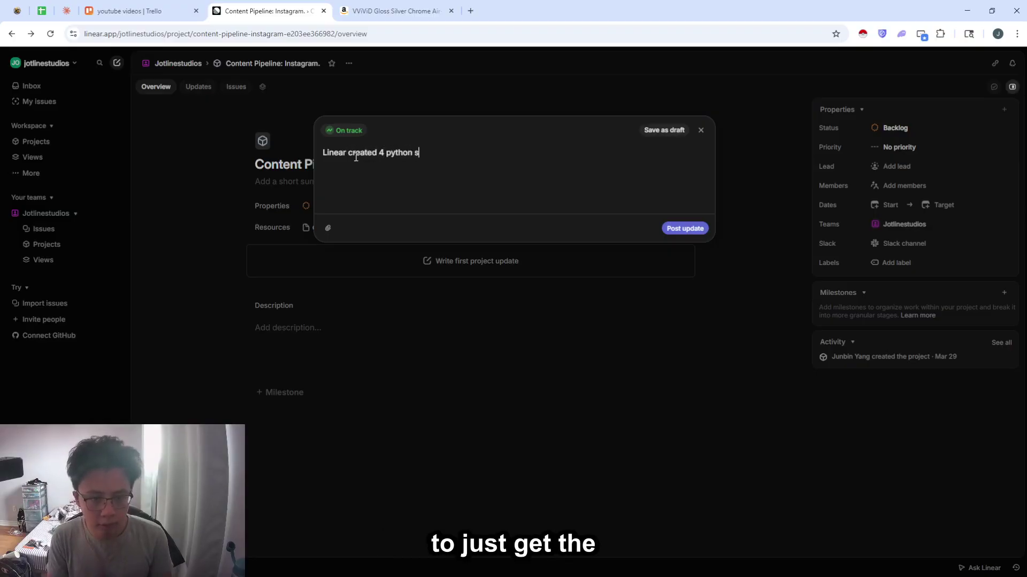
text(cripts as foundation.)
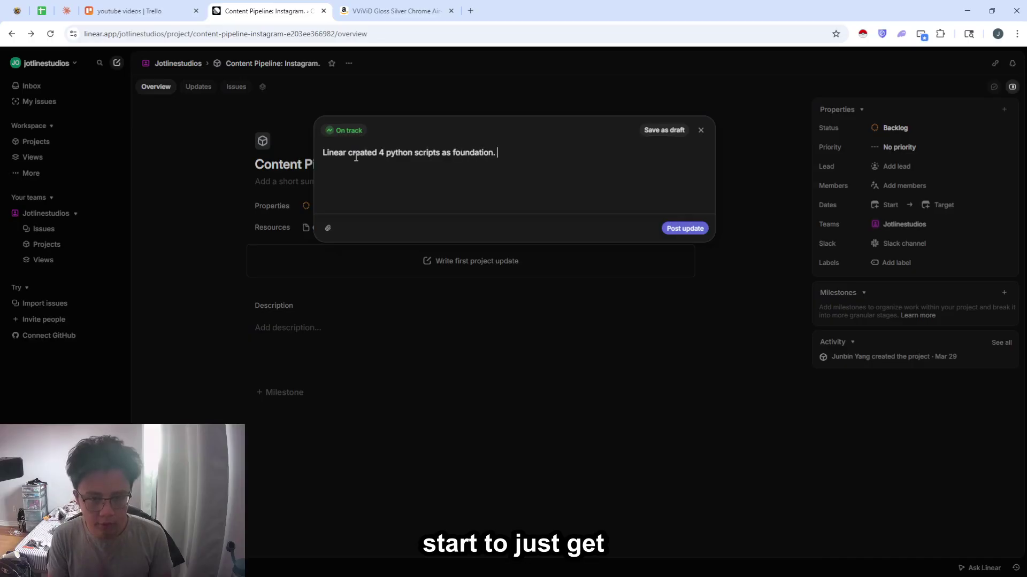
Add the bullet points "check for errors" and "trial and error" to the project update and post it
key(Return)
text(- check for errors)
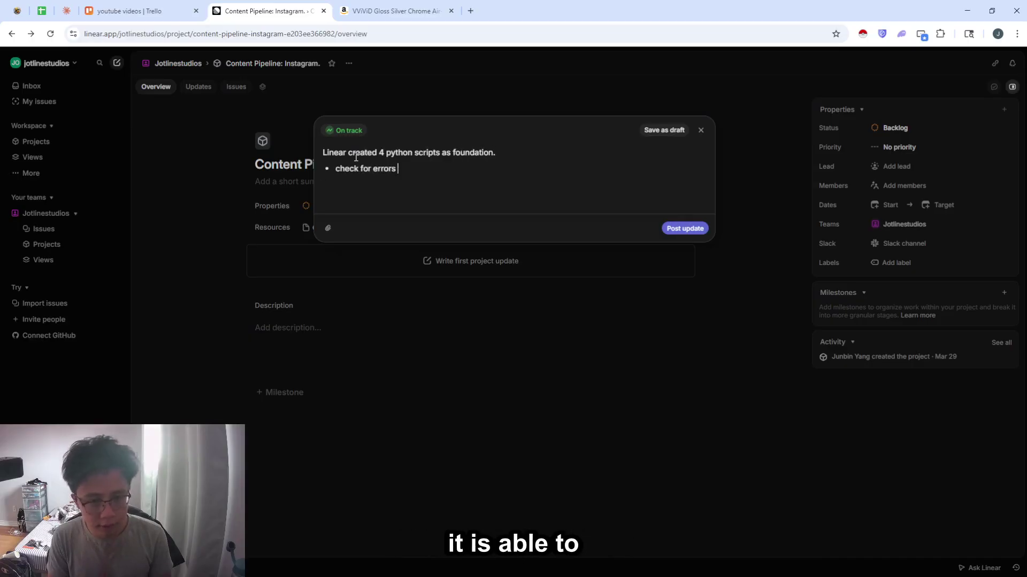
key(Return)
text(trial and error)
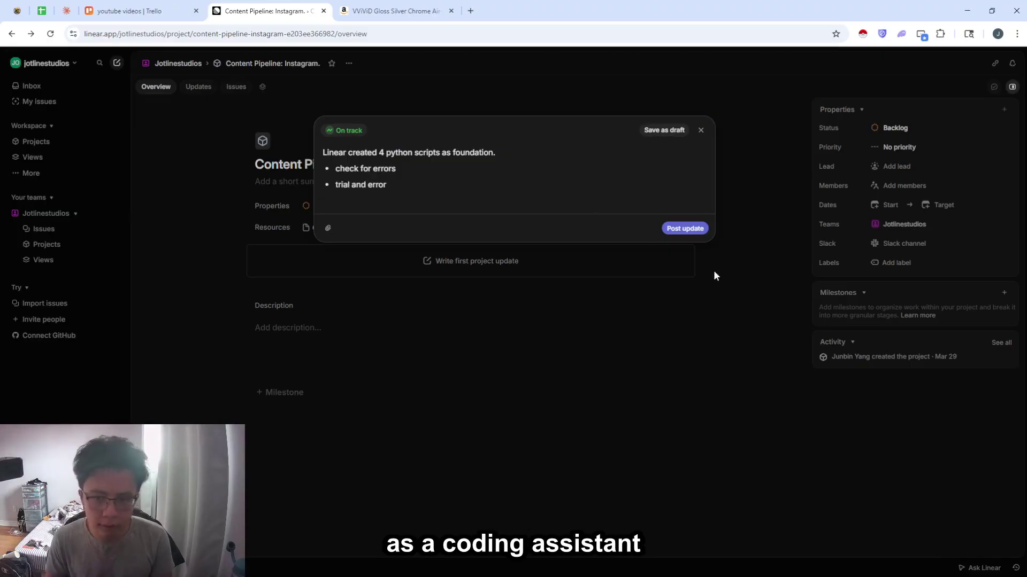
click(684, 228)
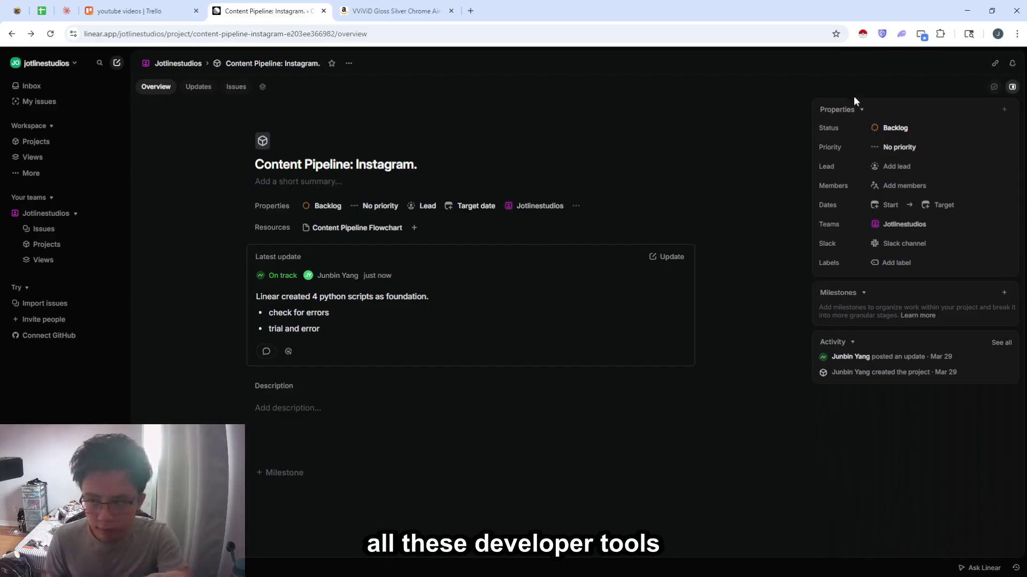
Write and post a second project update reading "trial and error done"
click(669, 257)
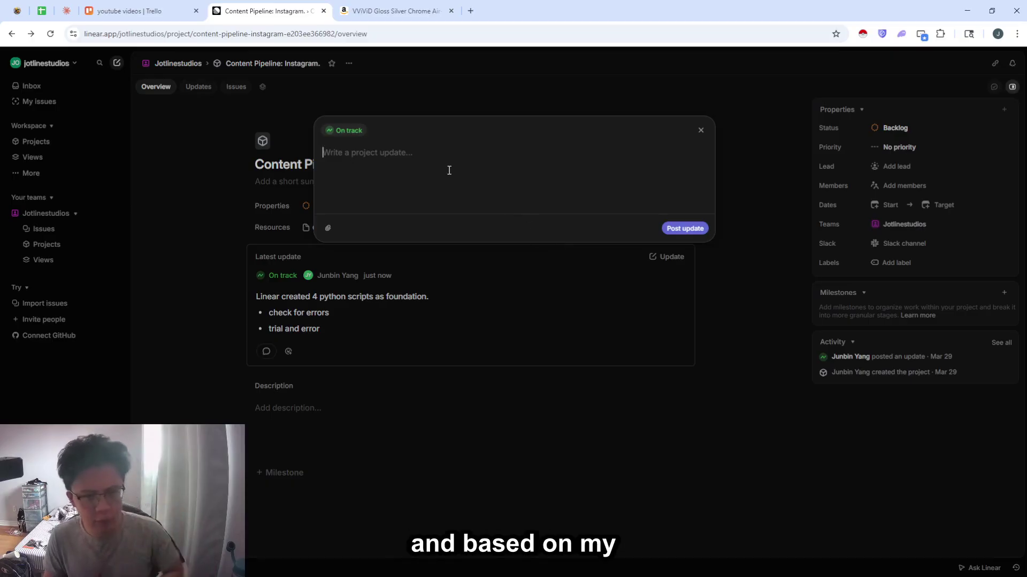
text(trail)
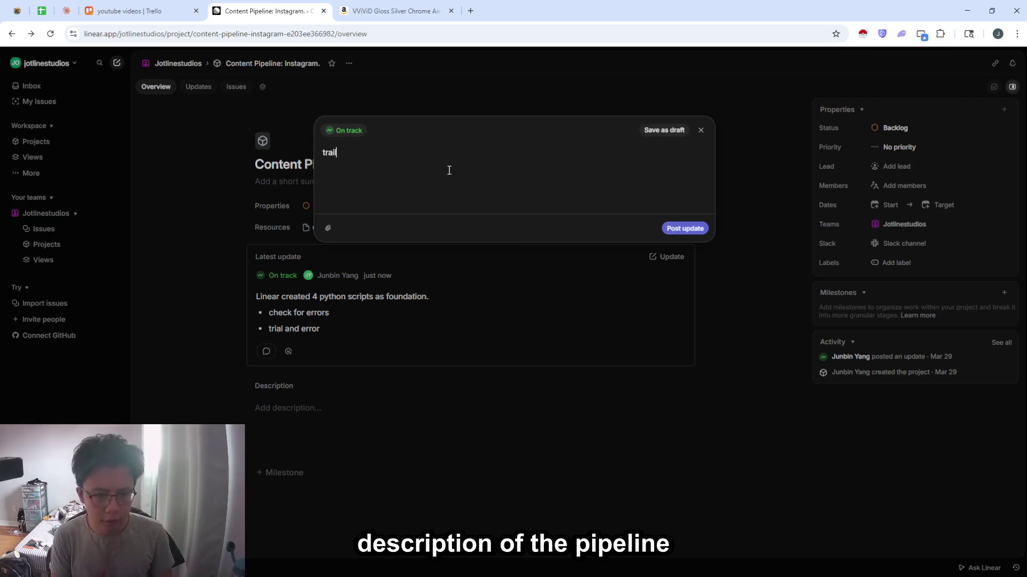
key(BackSpace)
key(BackSpace)
key(BackSpace)
key(BackSpace)
key(BackSpace)
key(BackSpace)
text(r)
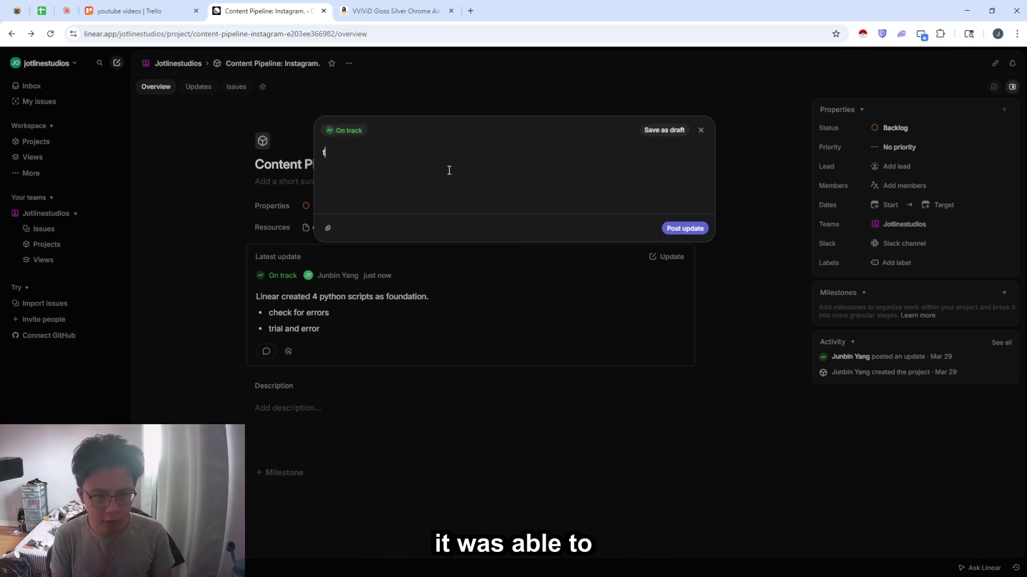
text(rial and error done)
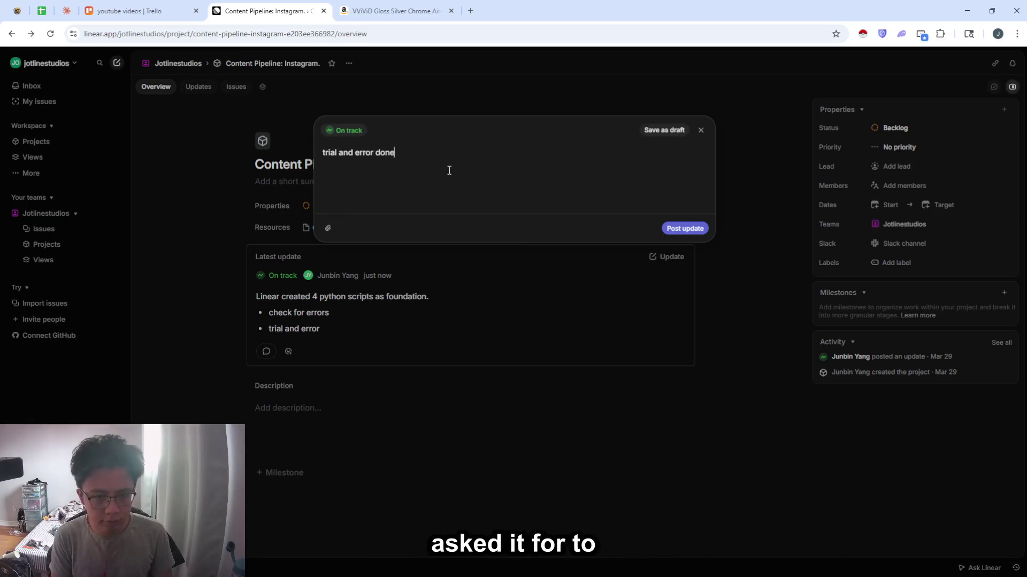
key(ctrl+Return)
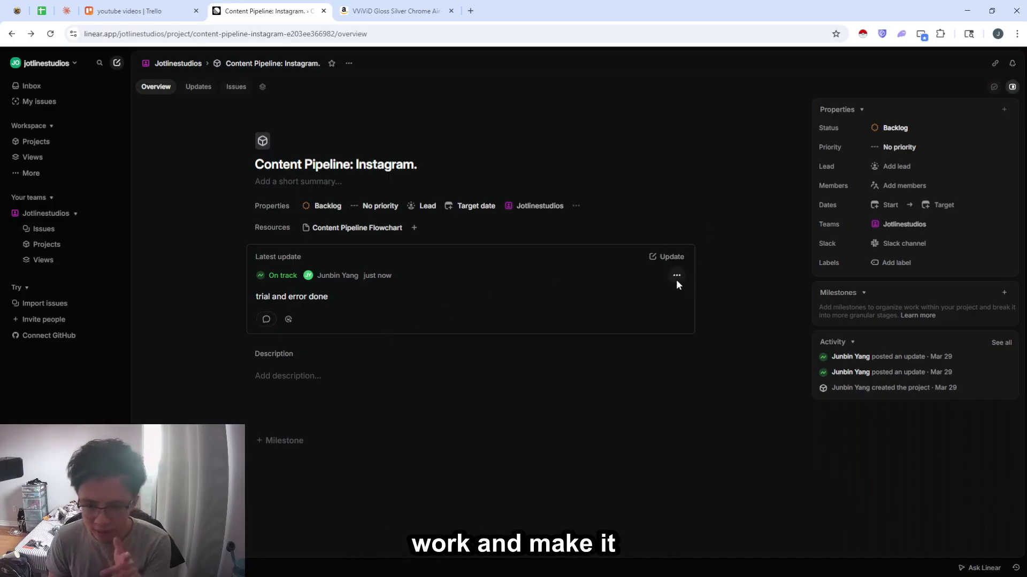
View the options available for the latest project update, and dismiss them
click(676, 277)
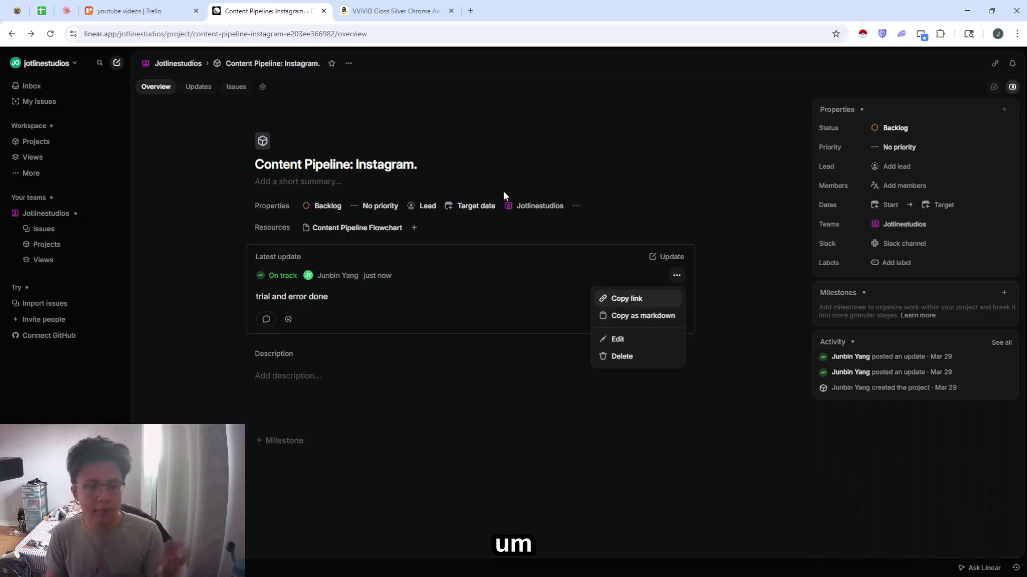
click(331, 413)
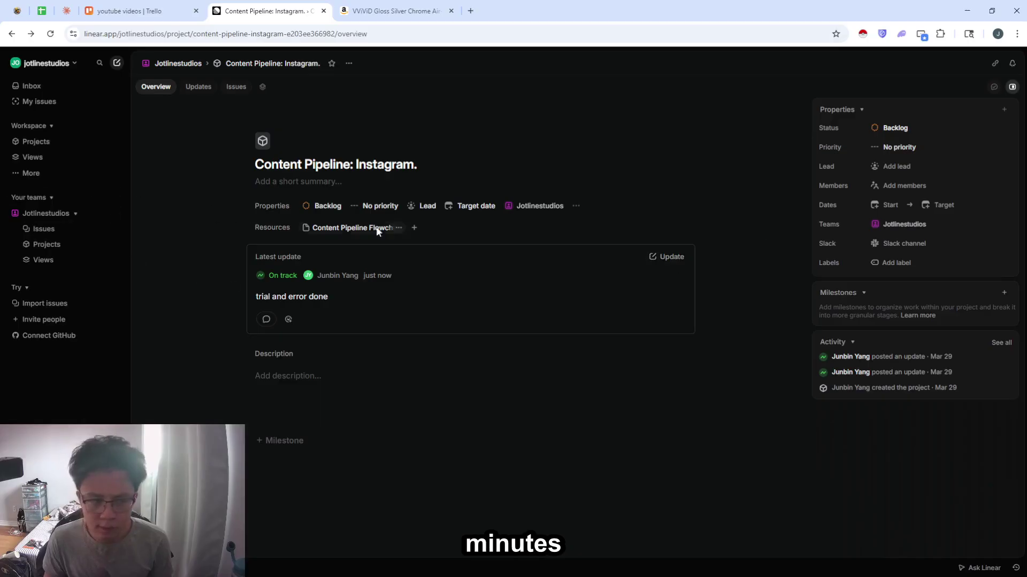
Create a new project label named "Finished" with the colour Green and apply it to the project
click(883, 262)
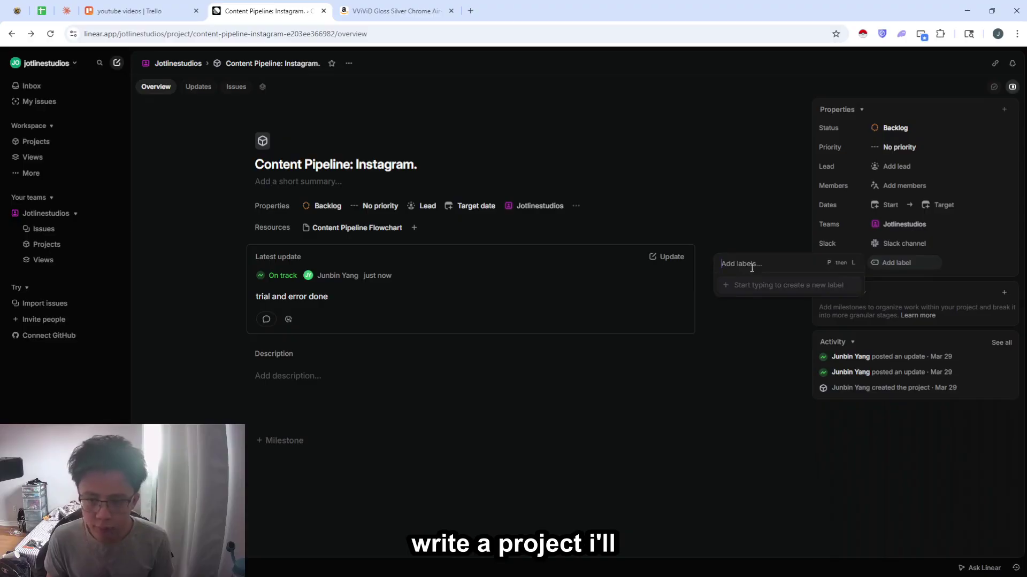
text(Do)
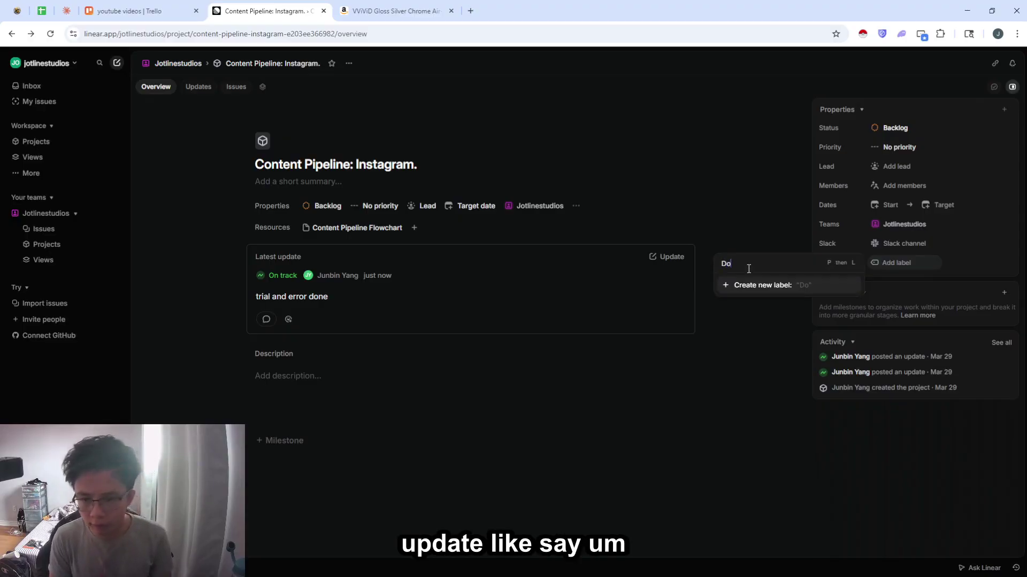
key(BackSpace)
key(BackSpace)
text(Finished)
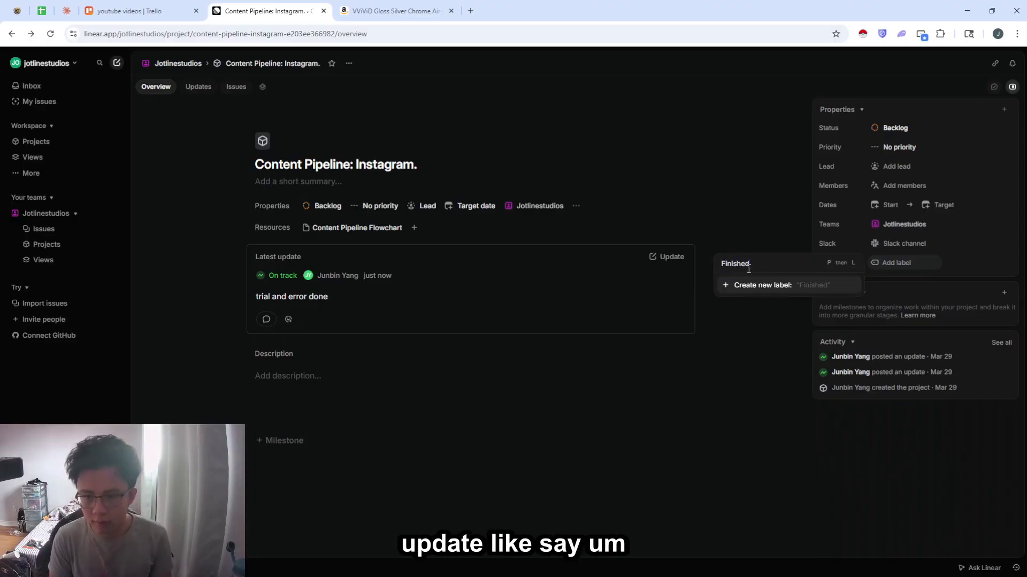
click(770, 286)
click(743, 353)
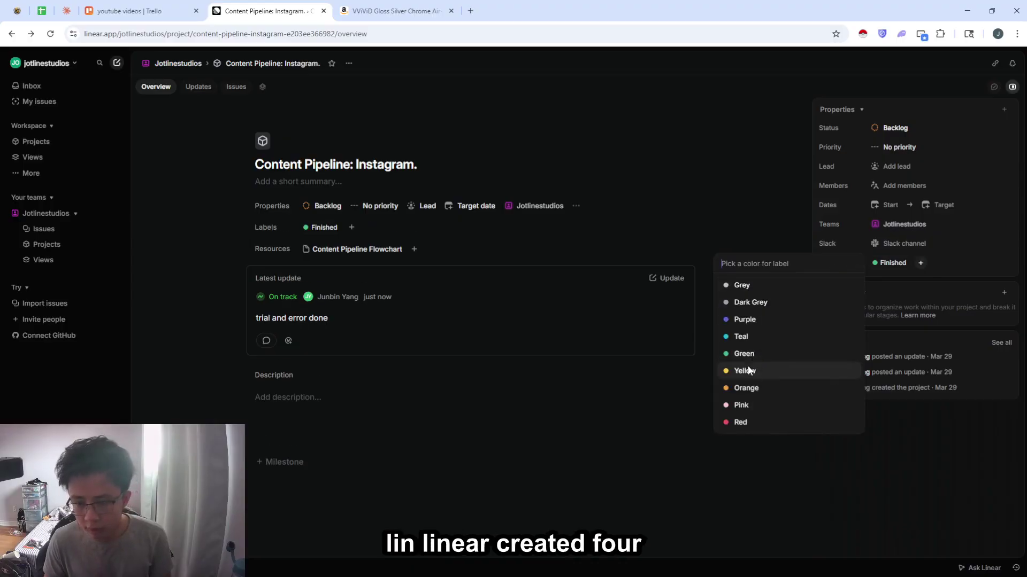
click(677, 296)
click(671, 300)
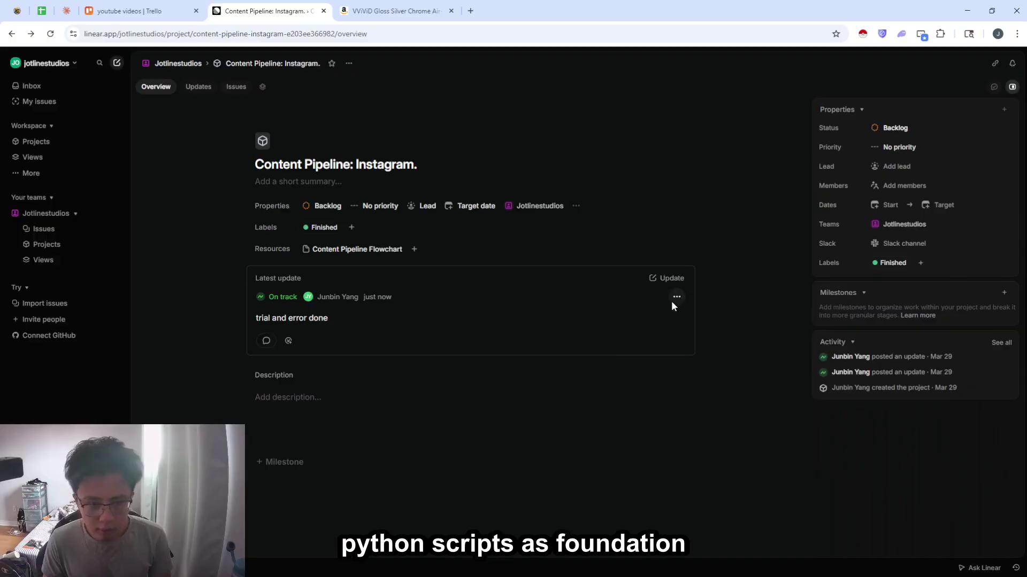
click(351, 226)
click(477, 220)
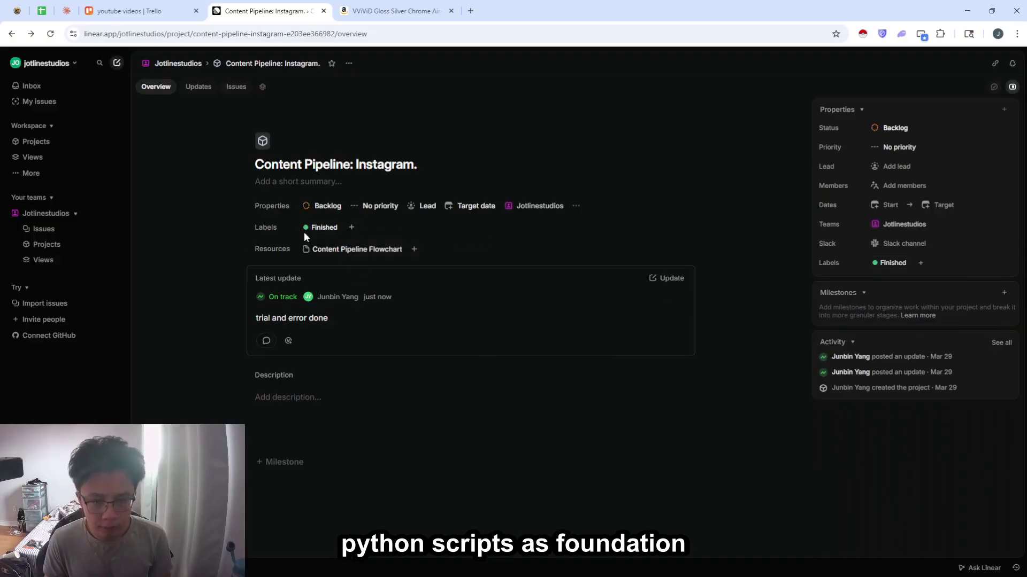
Set the project's target date to March 31, 2026 and its priority to Medium
click(478, 206)
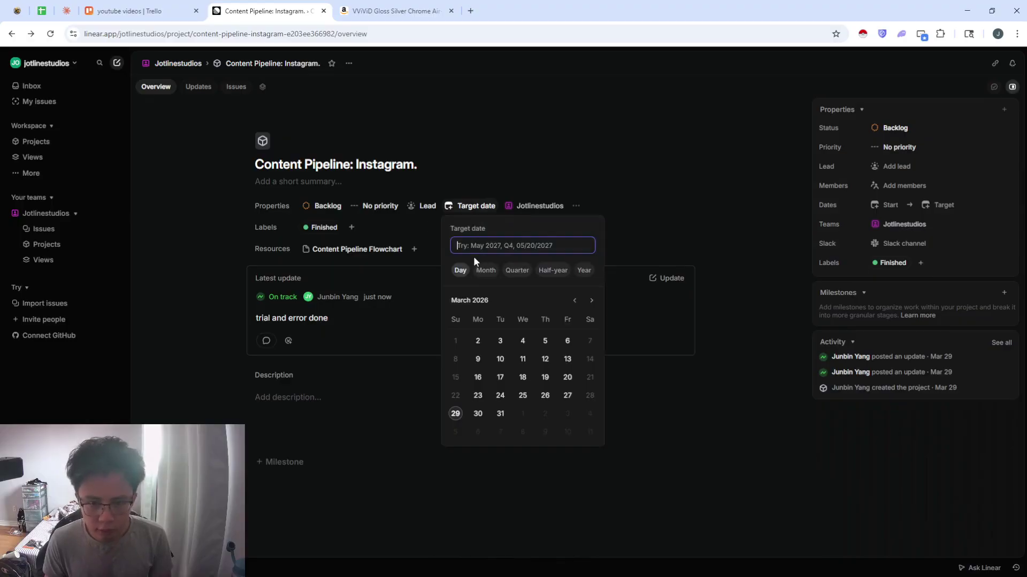
click(501, 414)
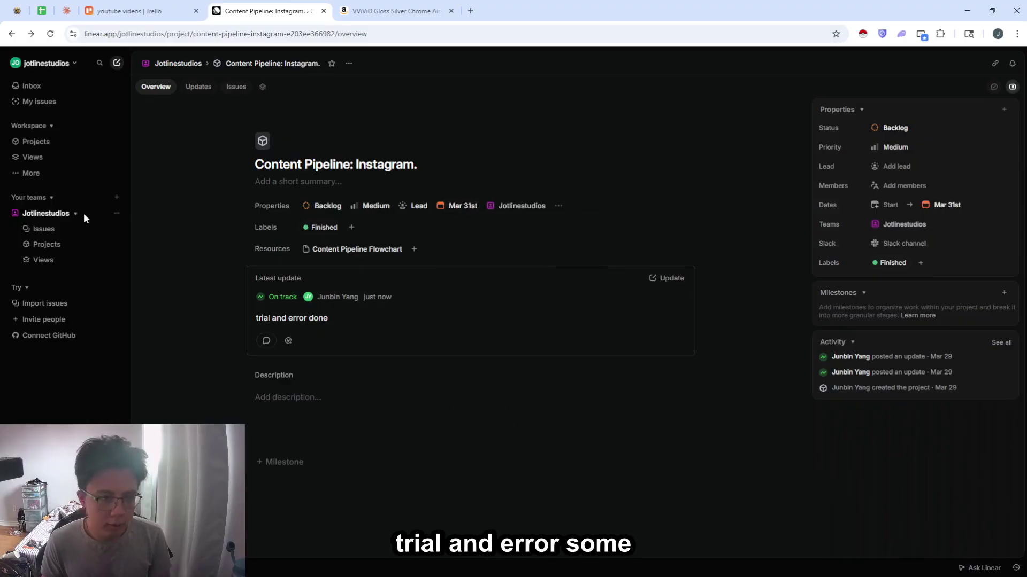
click(371, 206)
click(176, 247)
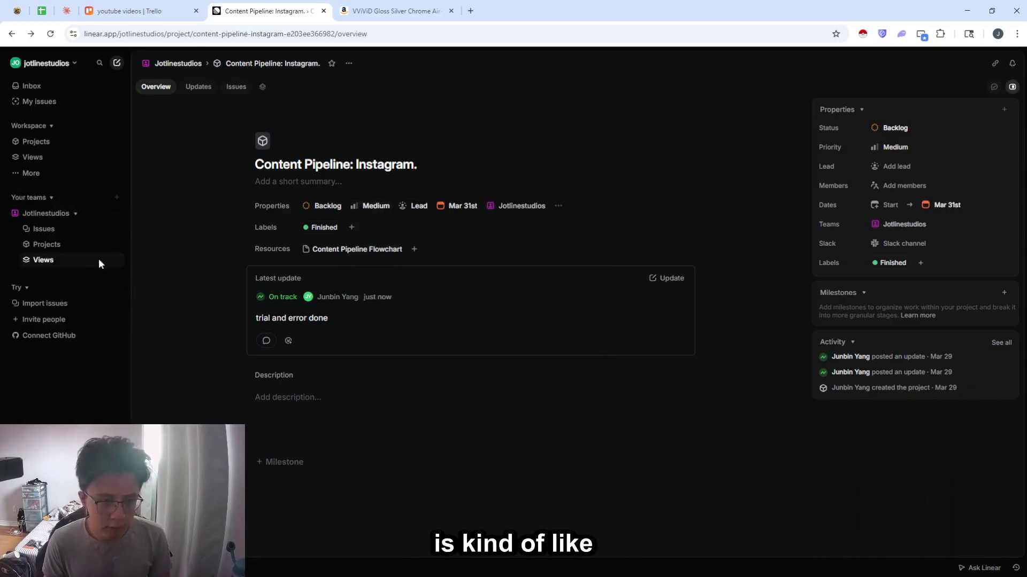
View the team's active issues and its project list, and reopen the Content Pipeline: Instagram. project
click(44, 230)
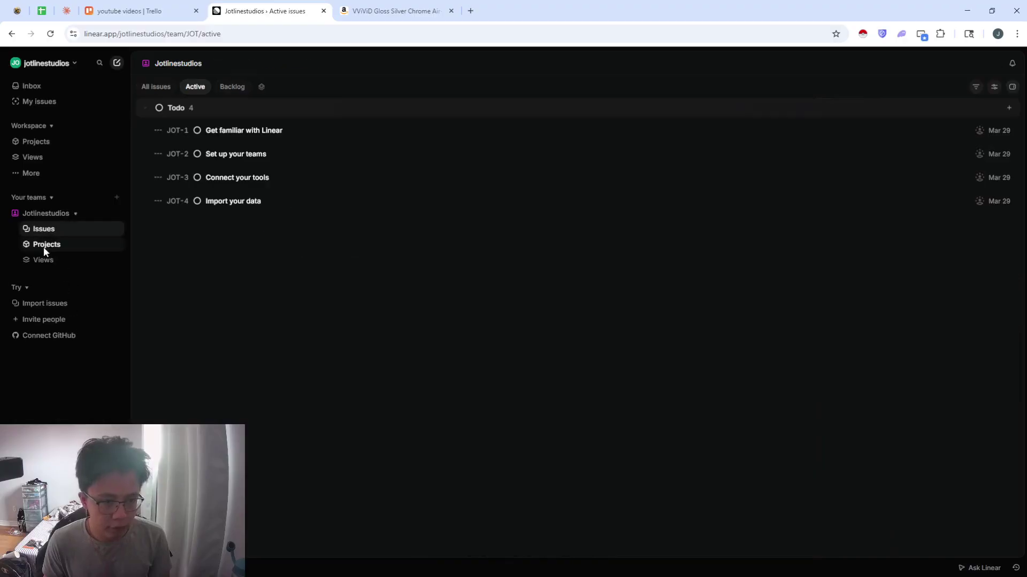
click(44, 245)
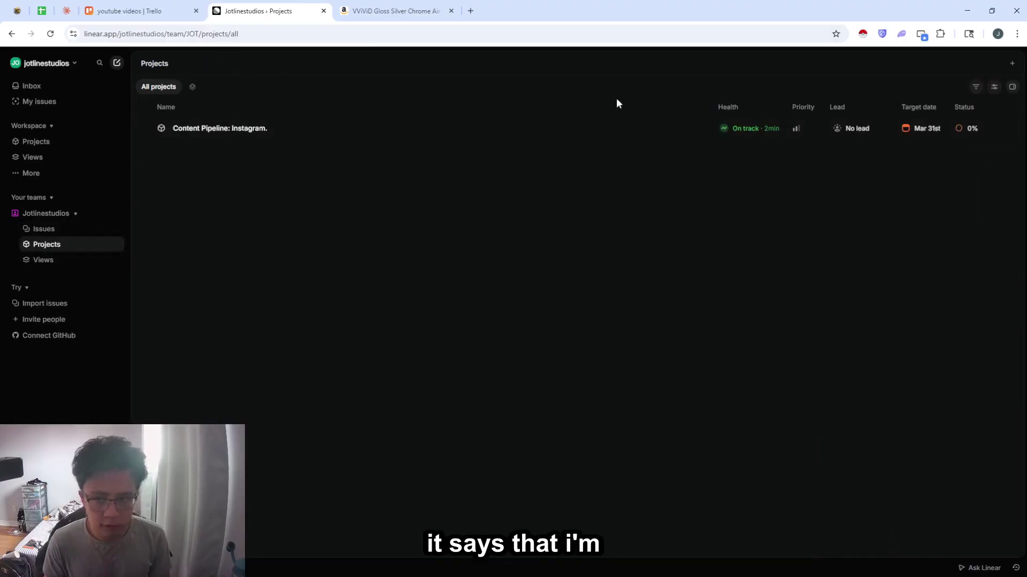
click(570, 122)
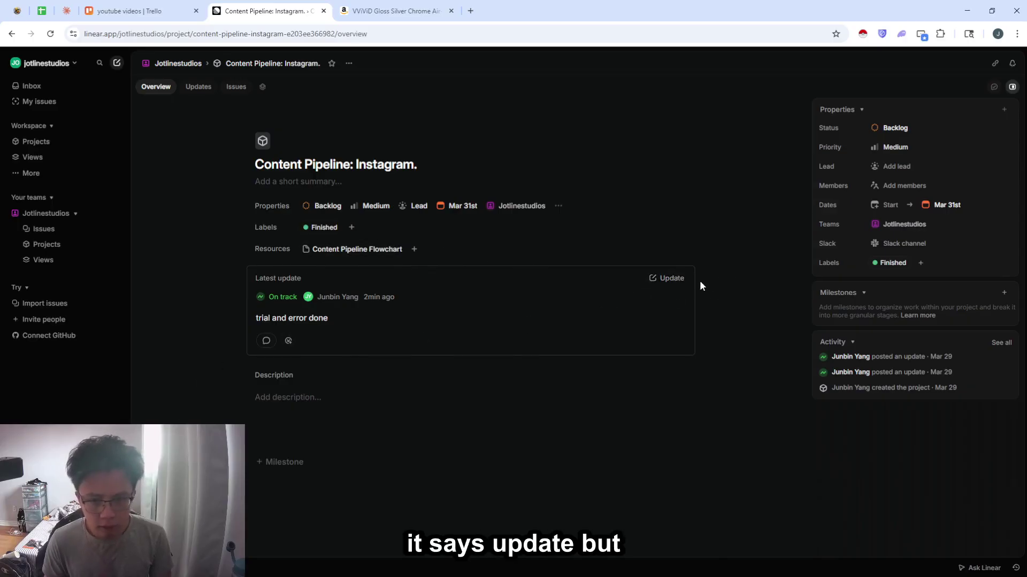
Post the comment "just finished task number 2." on the latest project update
click(265, 340)
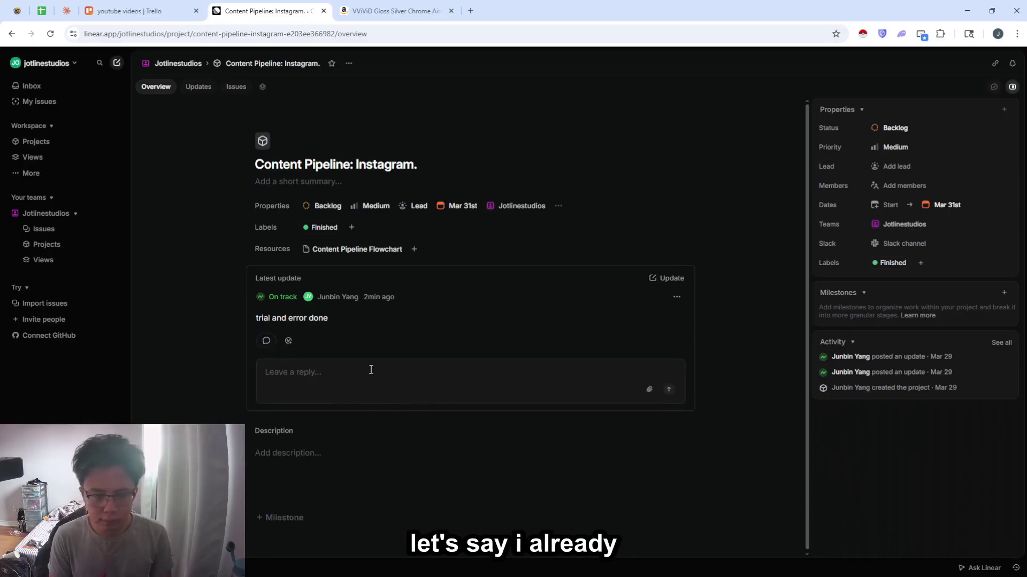
text(just finished task )
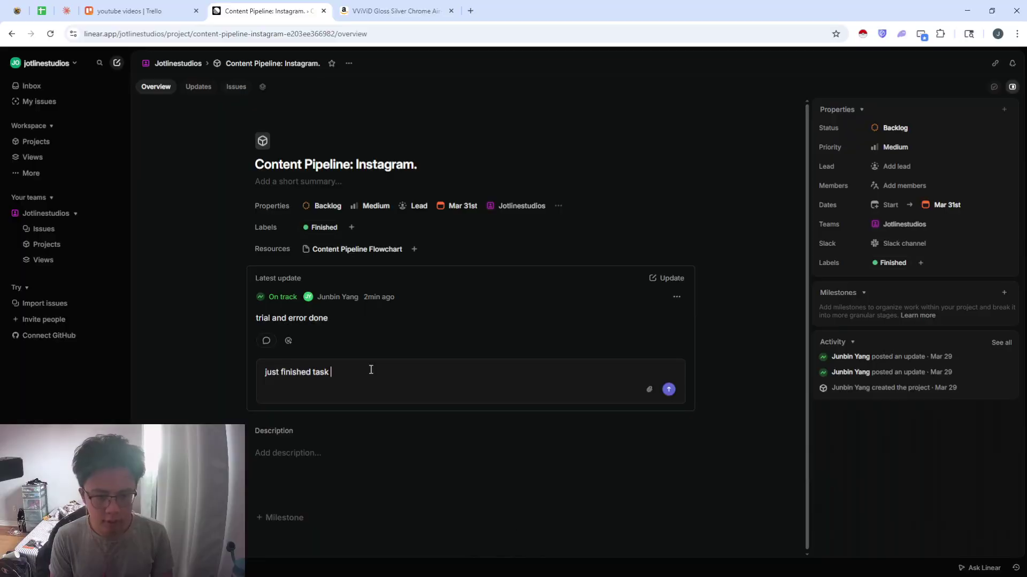
text(number 2.)
click(669, 389)
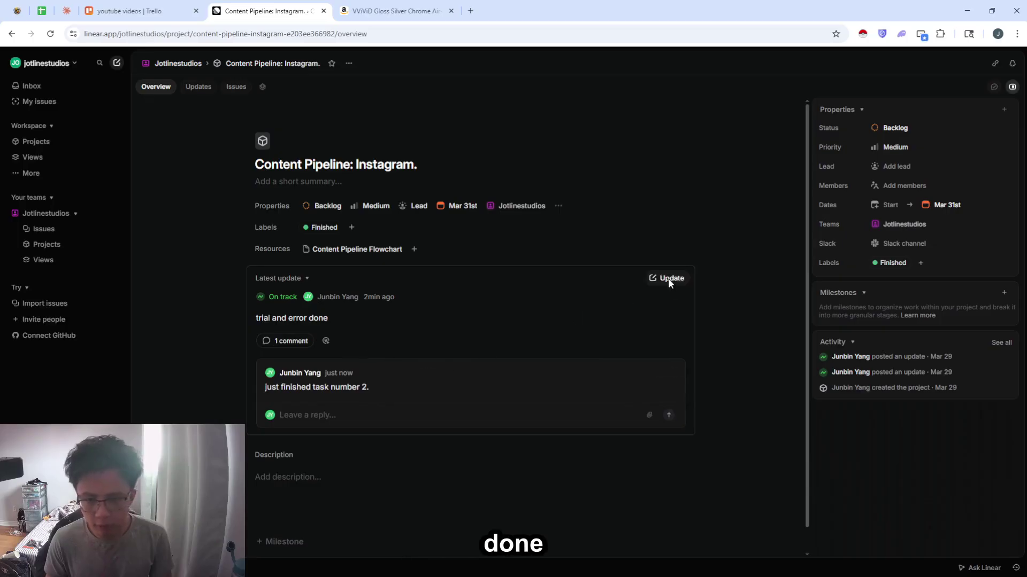
Start a new blank document in the project's resources
click(414, 249)
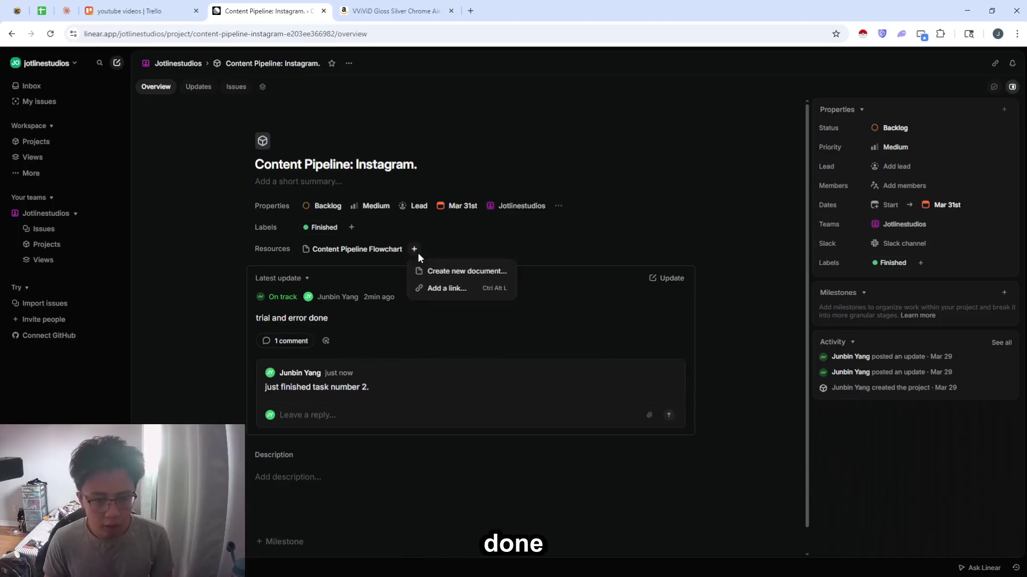
click(483, 272)
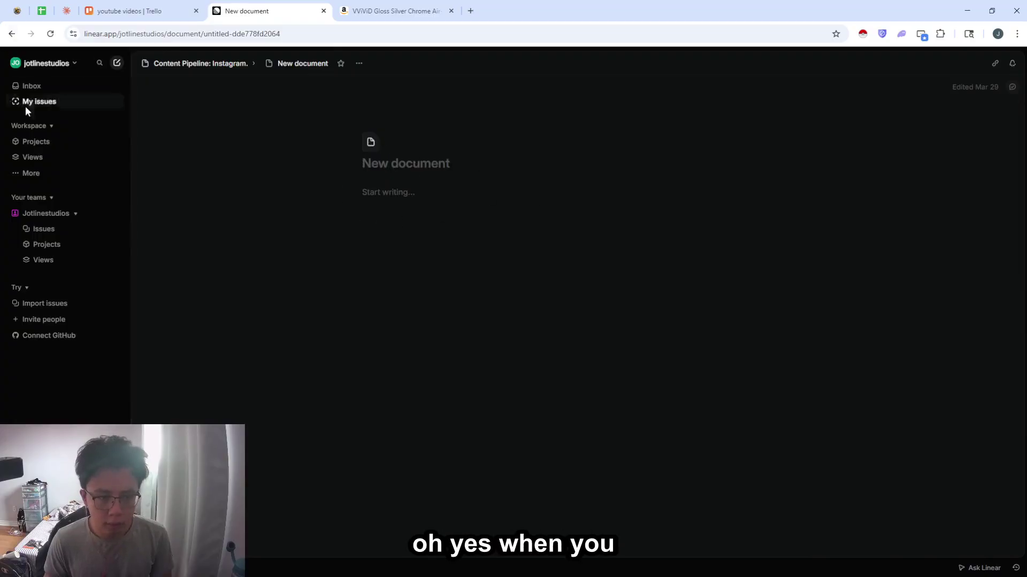
Leave the empty document, reopen the Content Pipeline: Instagram. project, and view the options for adding resources
click(49, 214)
click(40, 217)
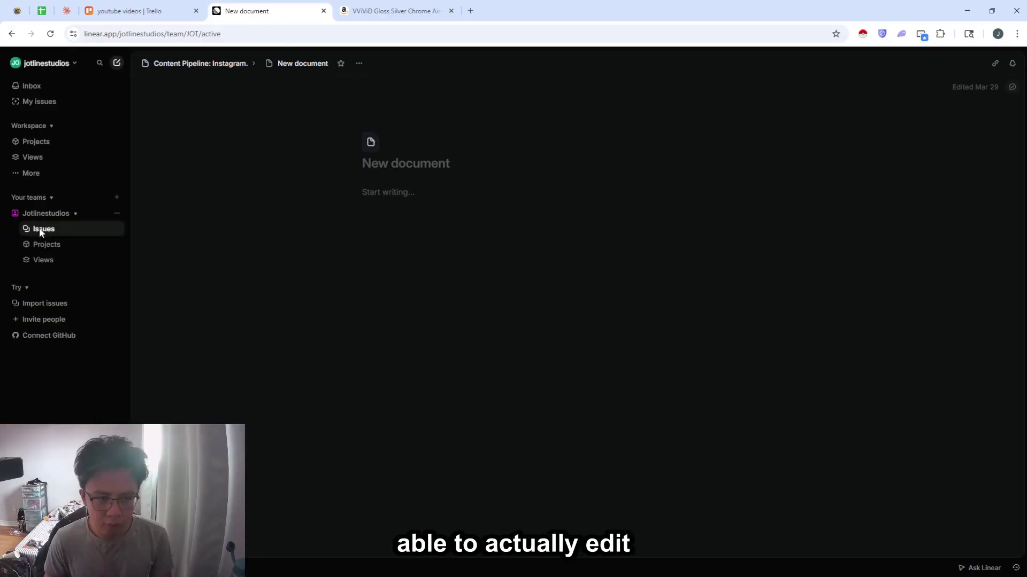
click(41, 228)
click(41, 244)
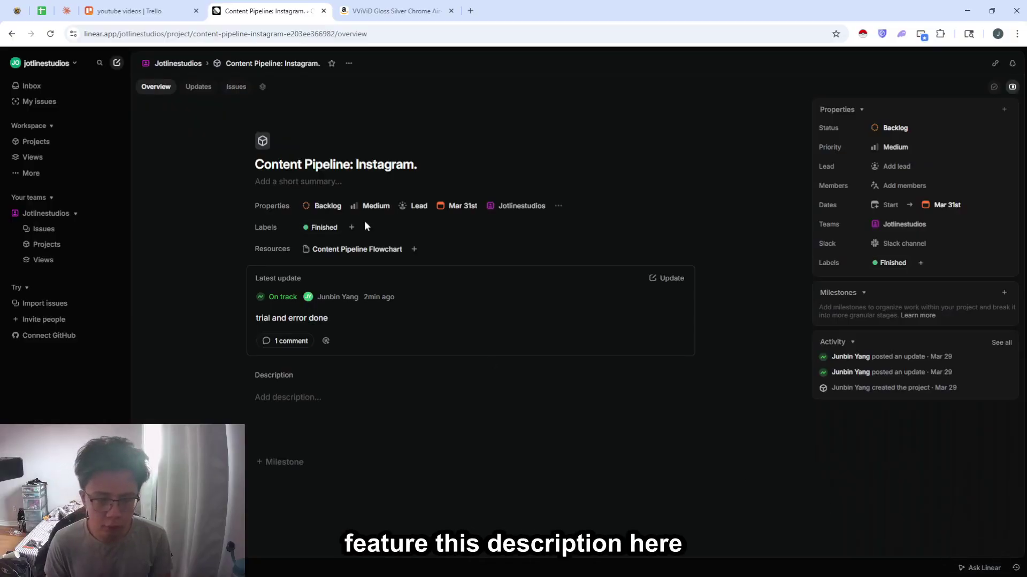
click(415, 250)
click(674, 227)
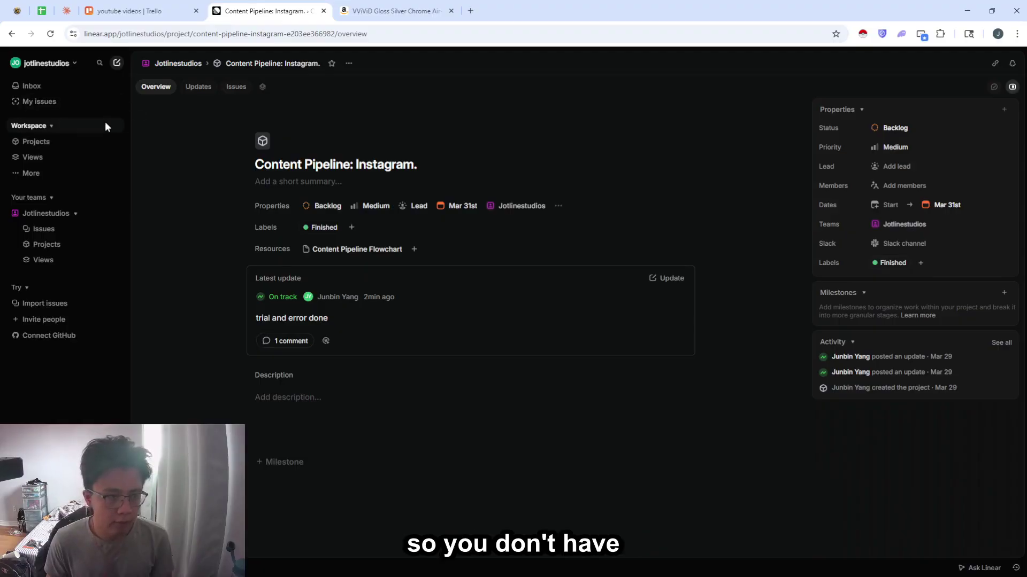
View the workspace's members page and examine the AI & Agents settings, including the agent integrations section
click(63, 63)
click(70, 107)
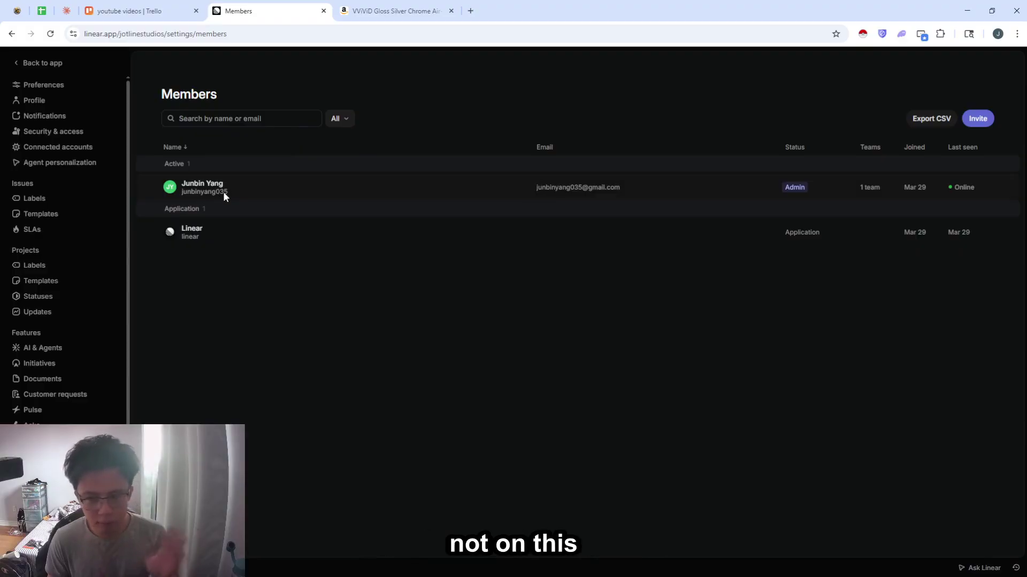
click(37, 350)
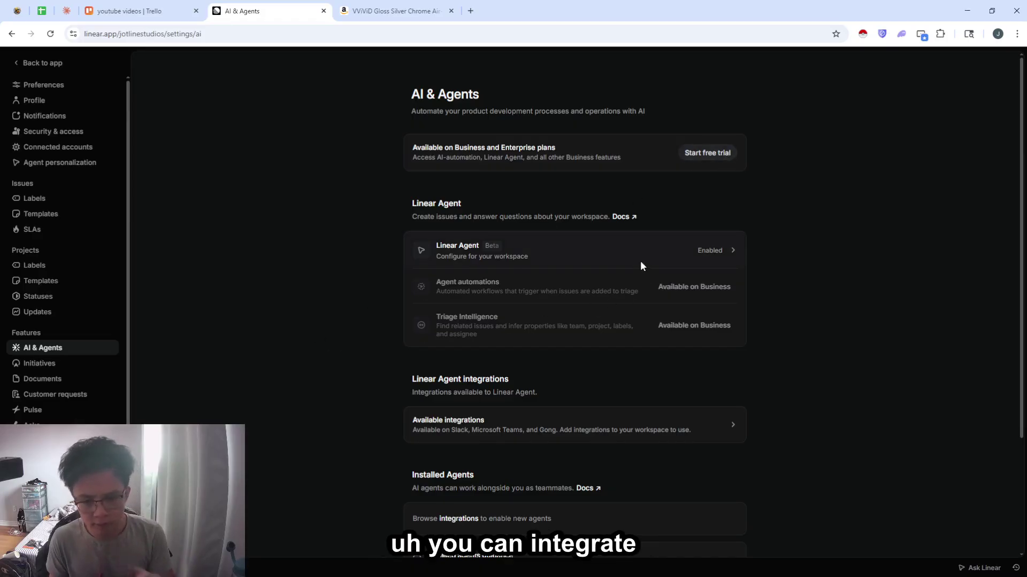
scroll(641, 261, down, 2)
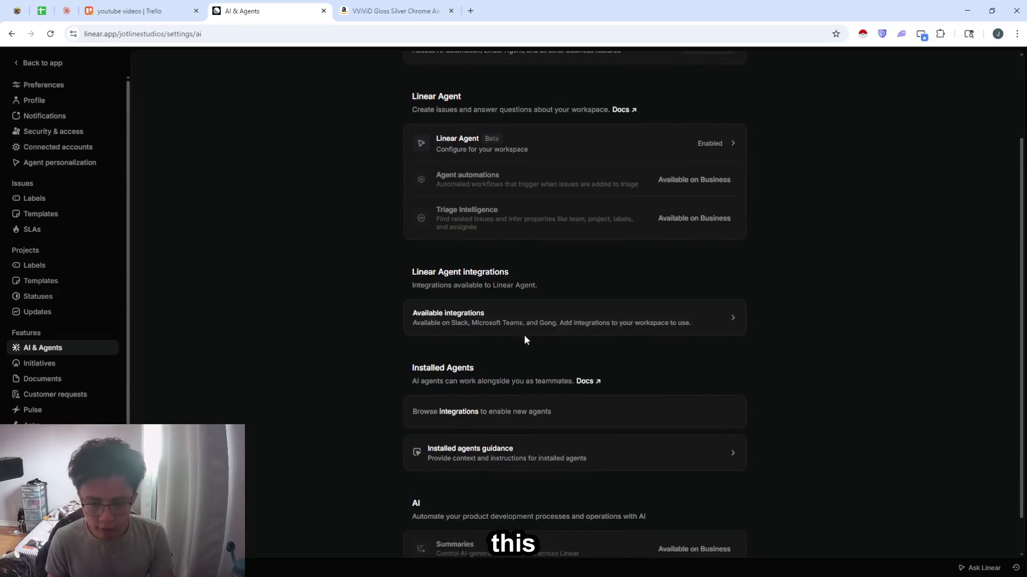
Open the available integrations and browse the catalogue's categories, from essentials and agents to collaboration, media and automations
click(730, 319)
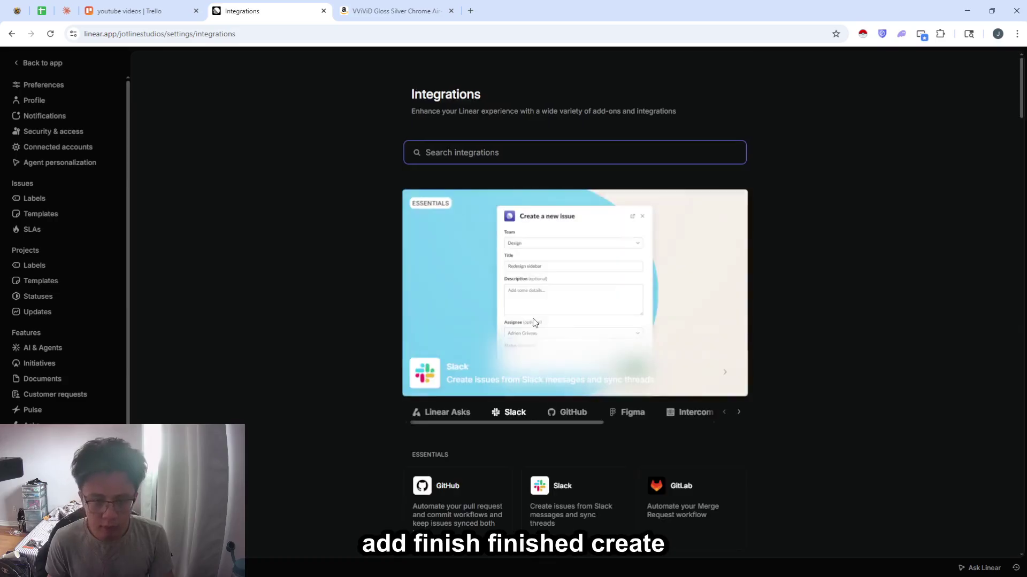
scroll(490, 266, down, 4)
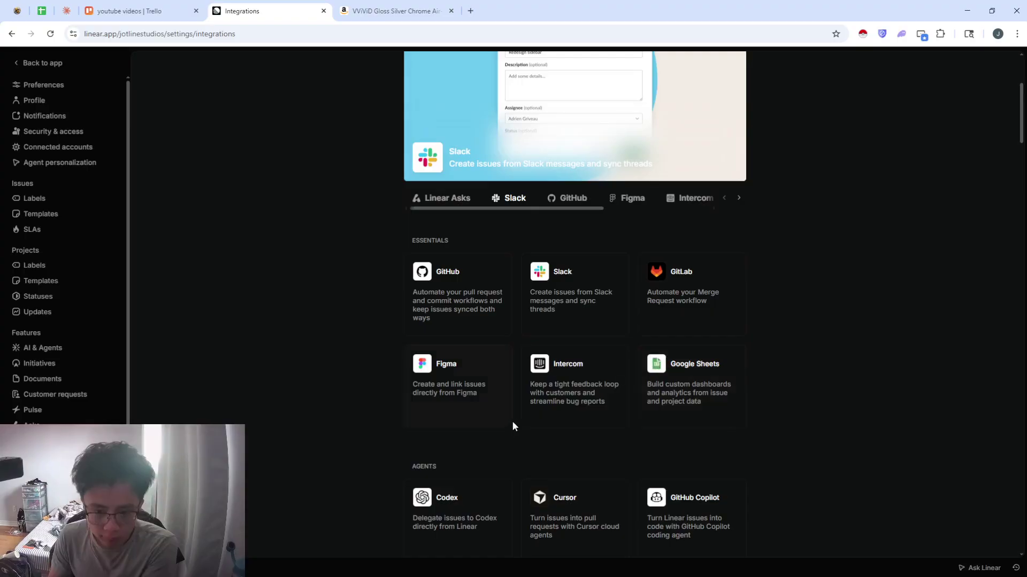
scroll(445, 418, down, 4)
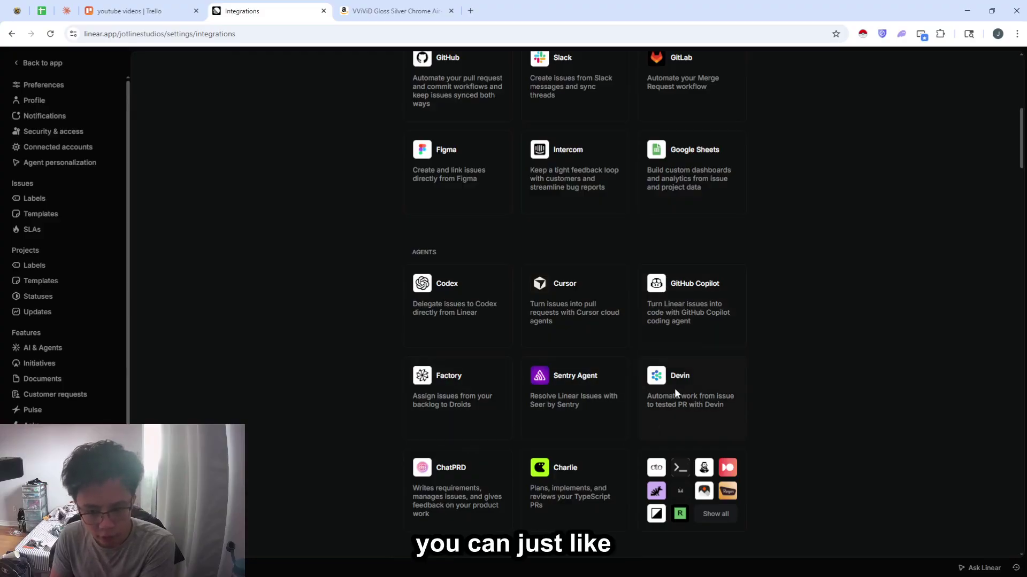
scroll(675, 390, down, 6)
scroll(308, 299, up, 3)
scroll(307, 337, down, 5)
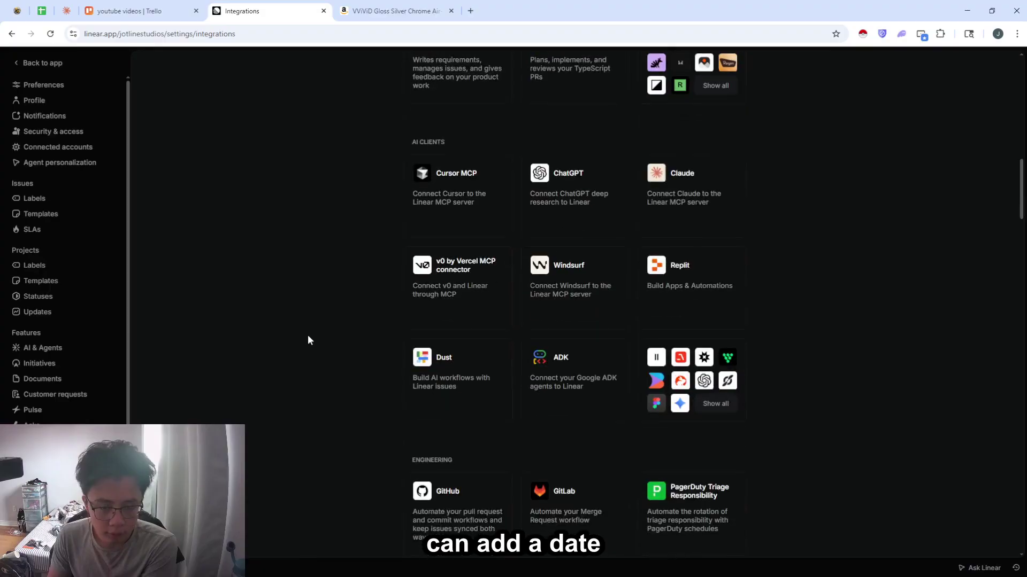
scroll(575, 291, up, 2)
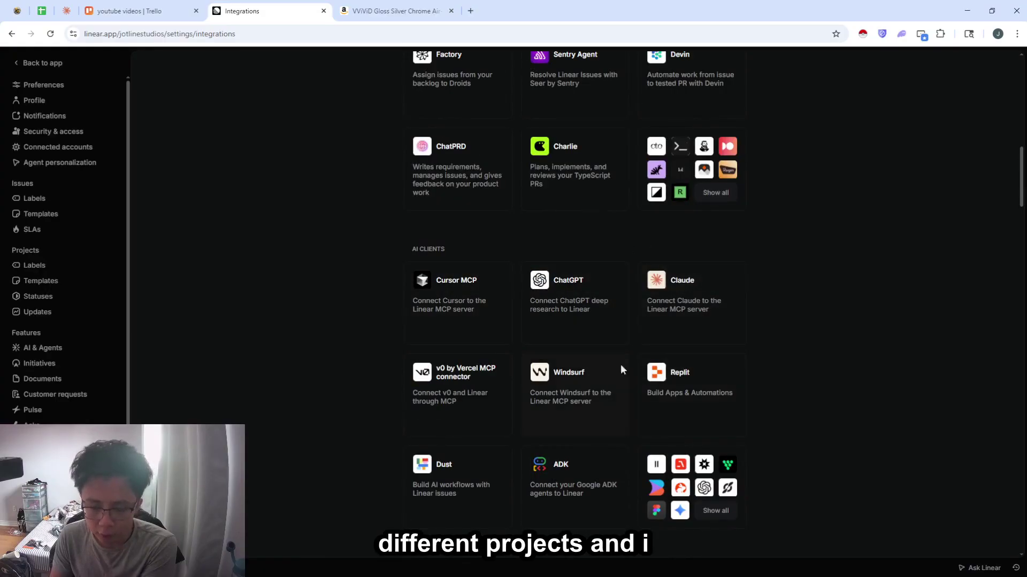
scroll(499, 377, down, 4)
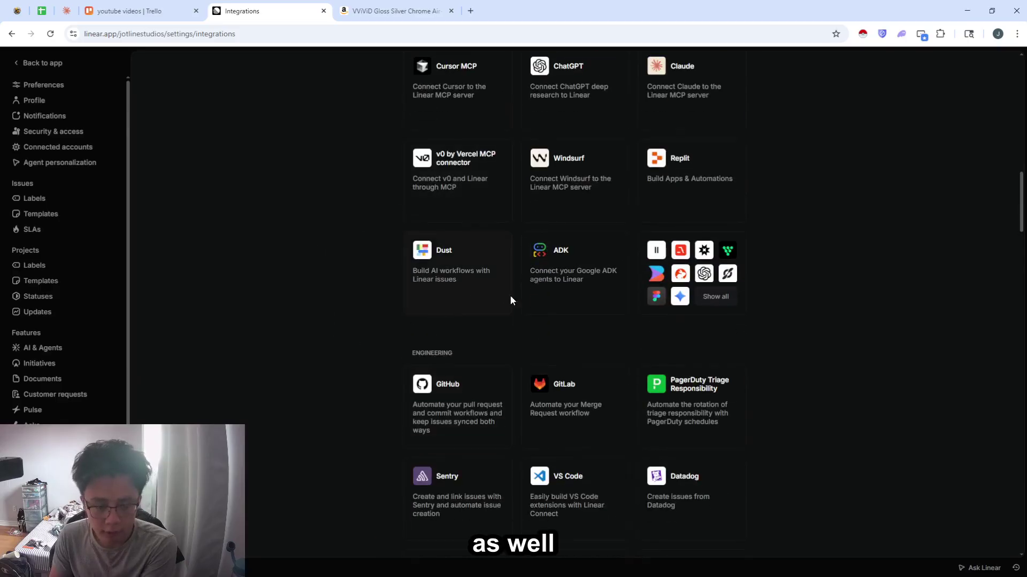
scroll(510, 301, down, 15)
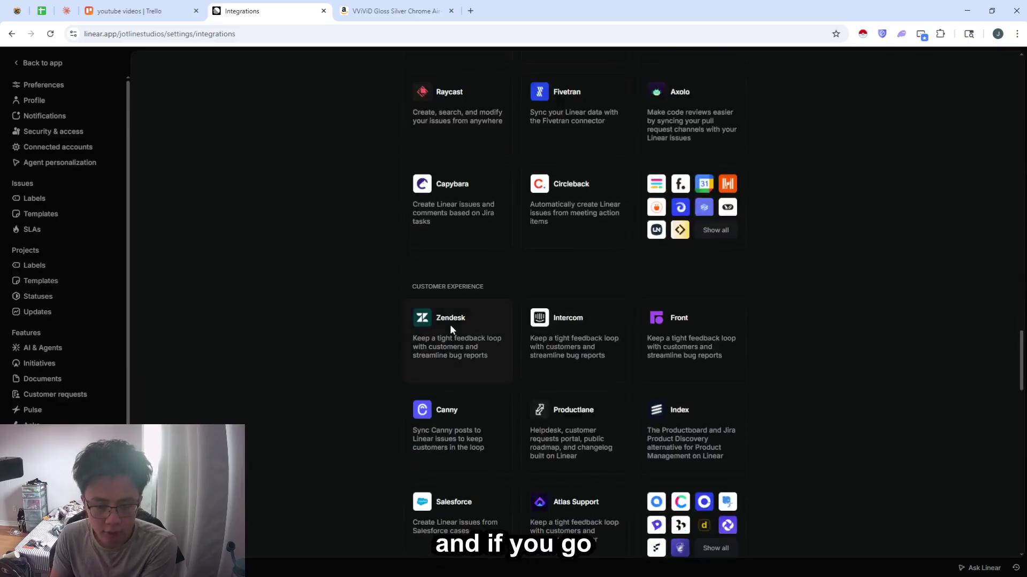
scroll(450, 325, down, 8)
scroll(451, 322, down, 8)
scroll(454, 323, up, 9)
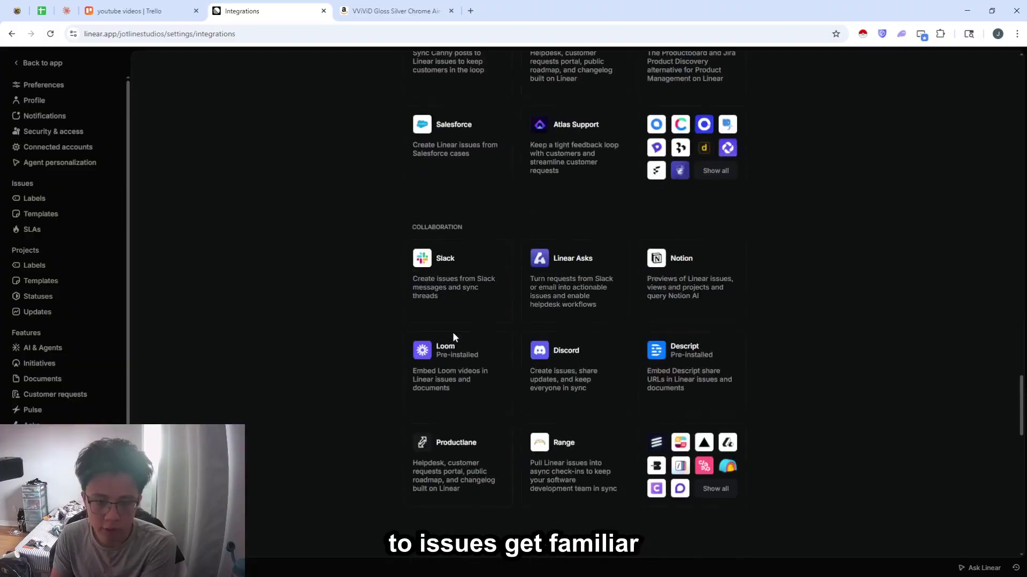
scroll(453, 337, down, 7)
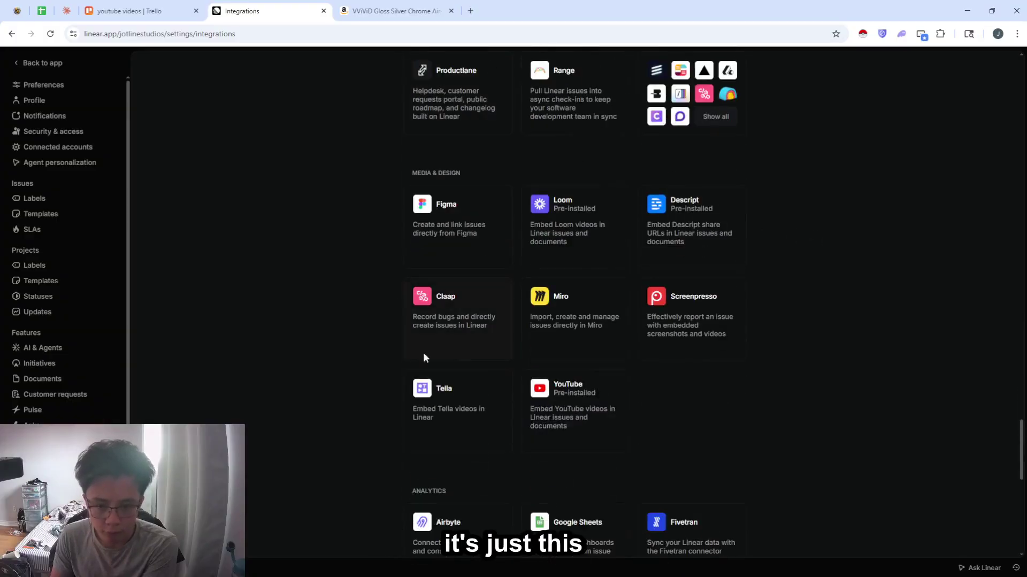
scroll(612, 291, up, 6)
scroll(613, 295, up, 1)
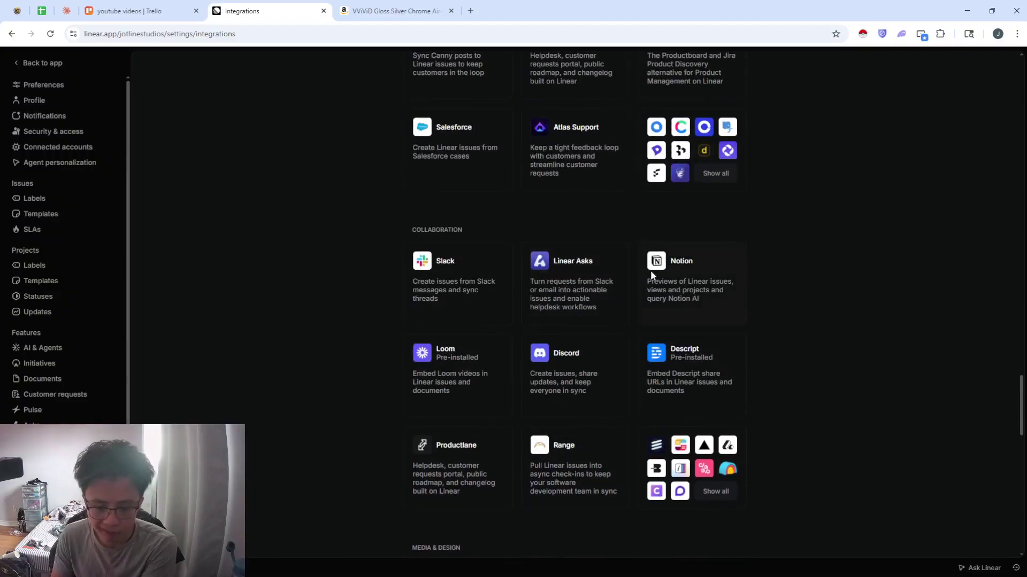
scroll(650, 271, up, 4)
scroll(646, 277, up, 2)
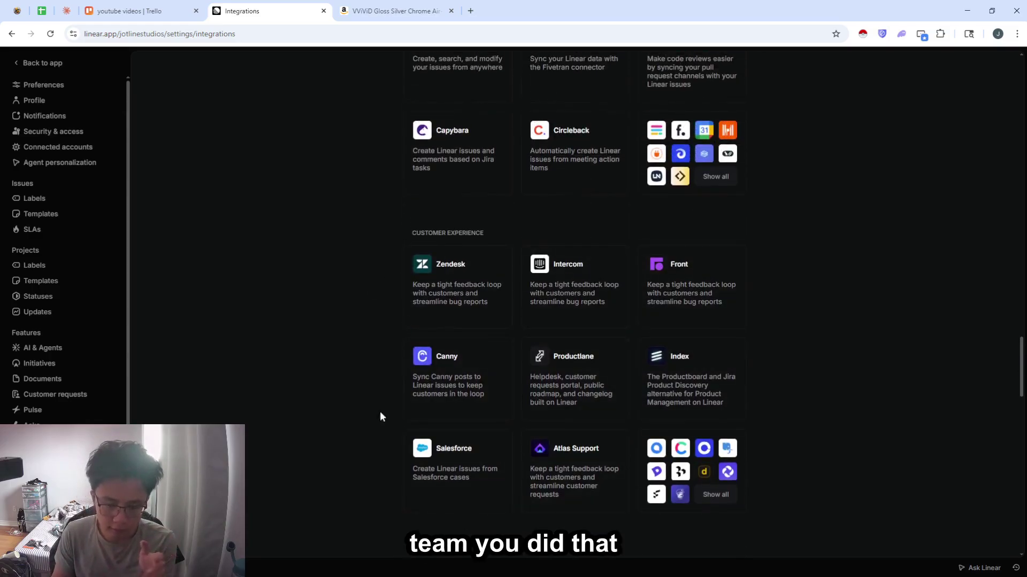
scroll(468, 395, up, 8)
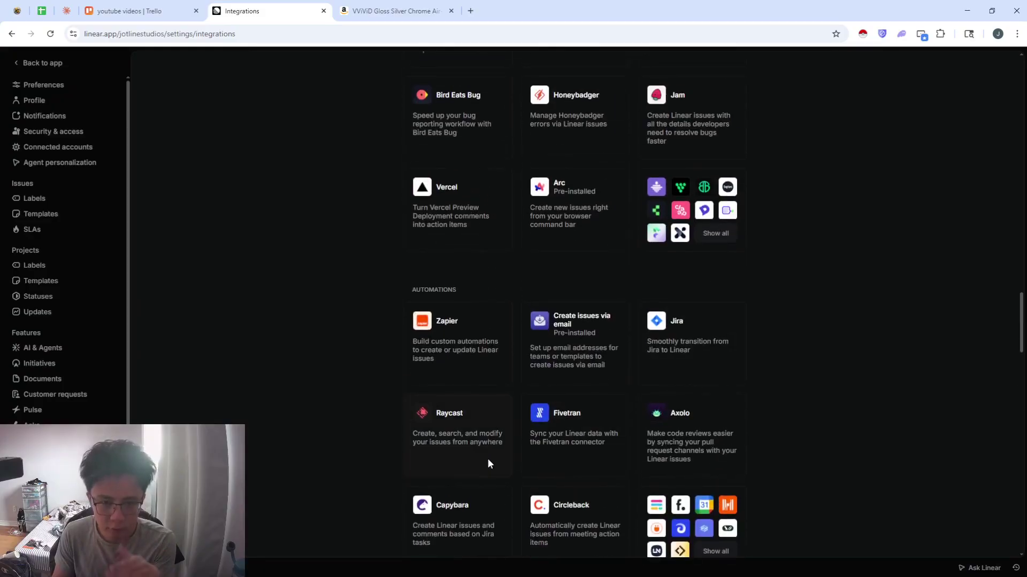
Examine the rest of the integrations catalogue, from automations and media & design to analytics and security & compliance, and return to its beginning
scroll(536, 478, down, 3)
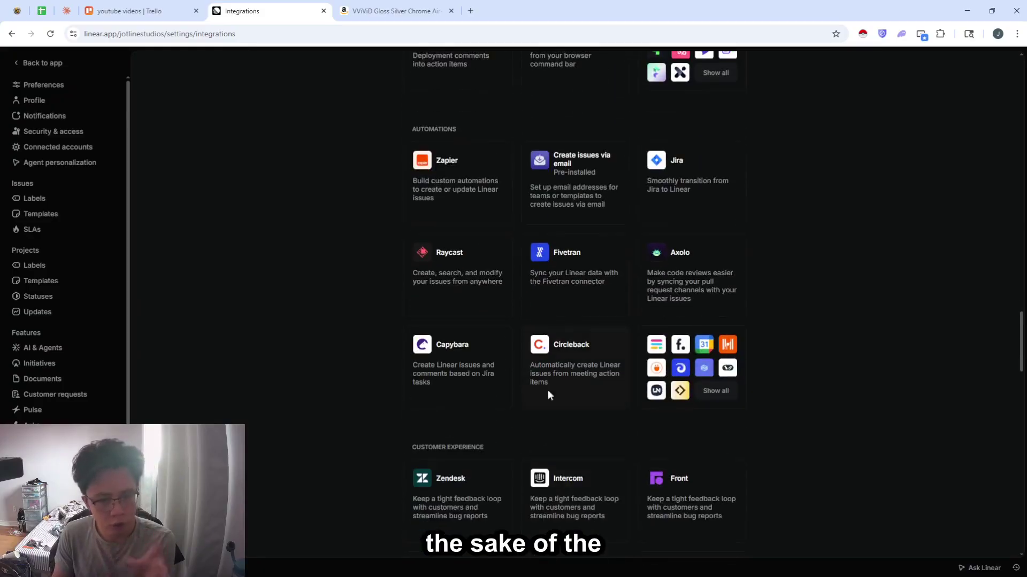
scroll(595, 394, up, 2)
scroll(595, 395, up, 1)
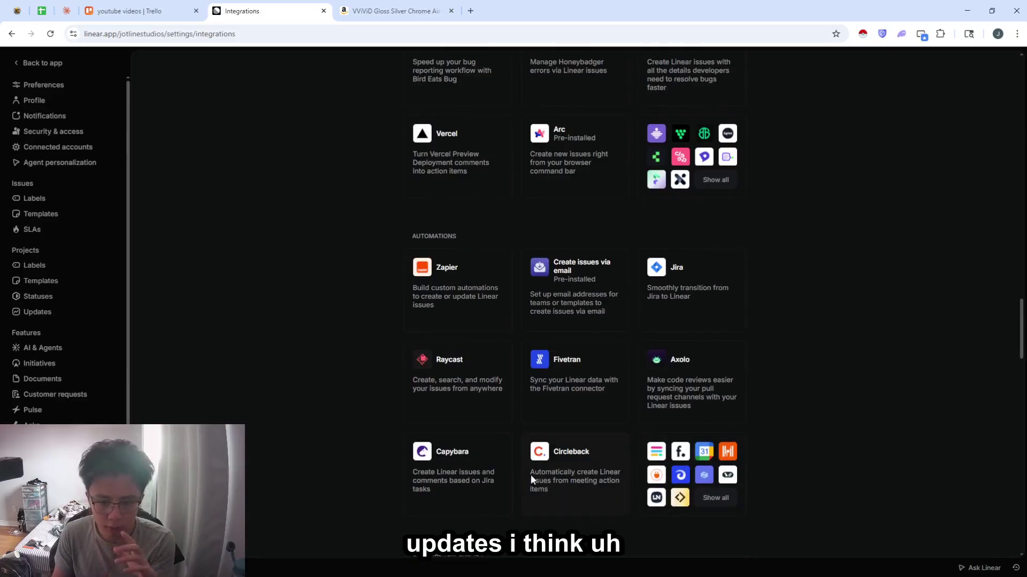
scroll(532, 475, up, 6)
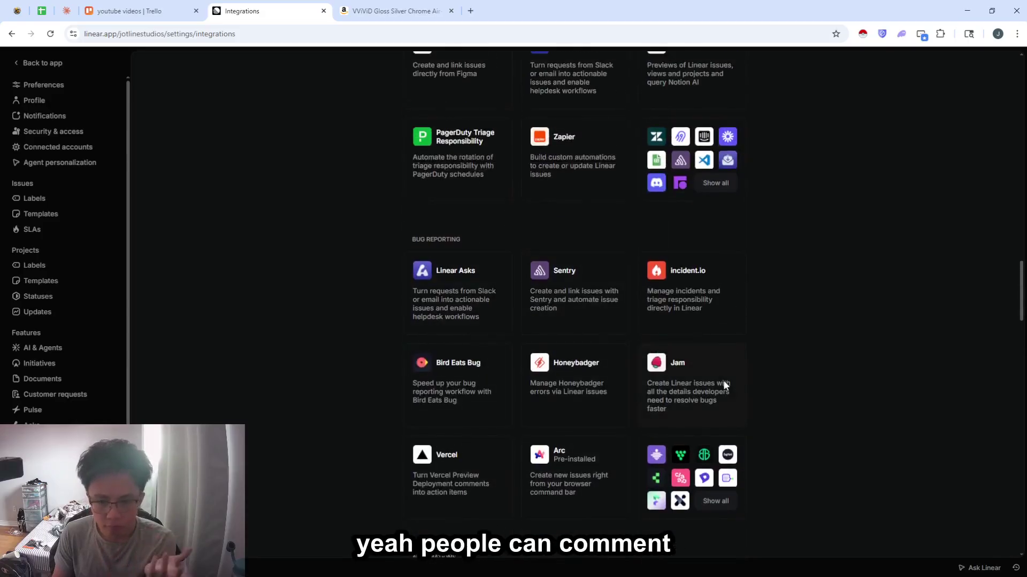
scroll(711, 385, up, 6)
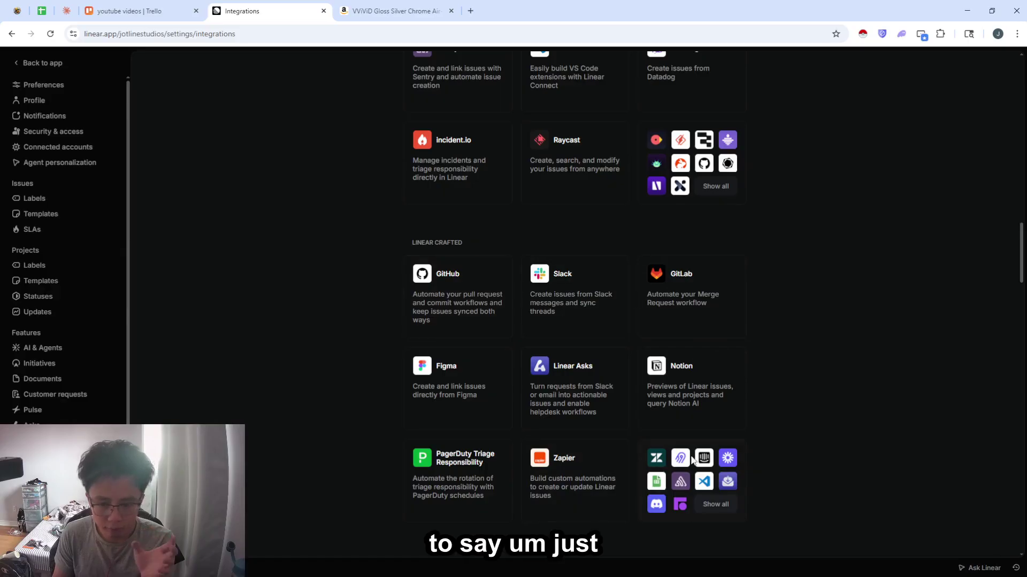
scroll(690, 456, up, 5)
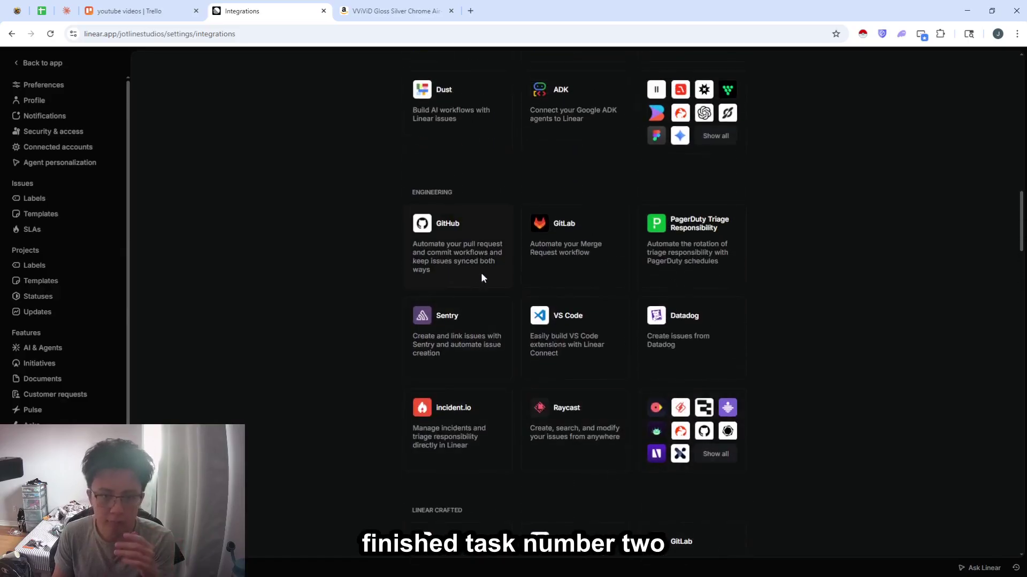
scroll(941, 246, down, 20)
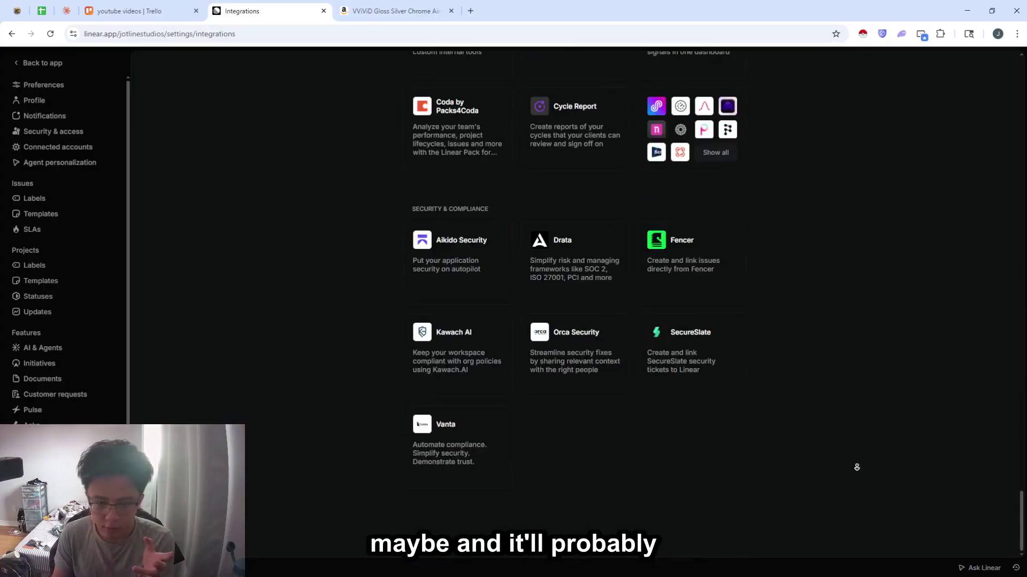
scroll(836, 452, up, 18)
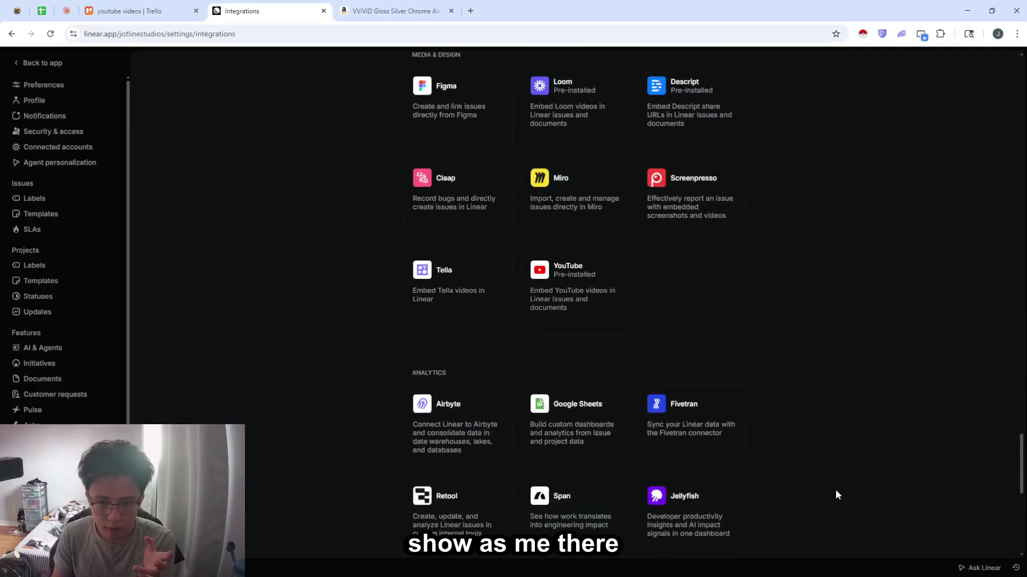
scroll(836, 488, up, 20)
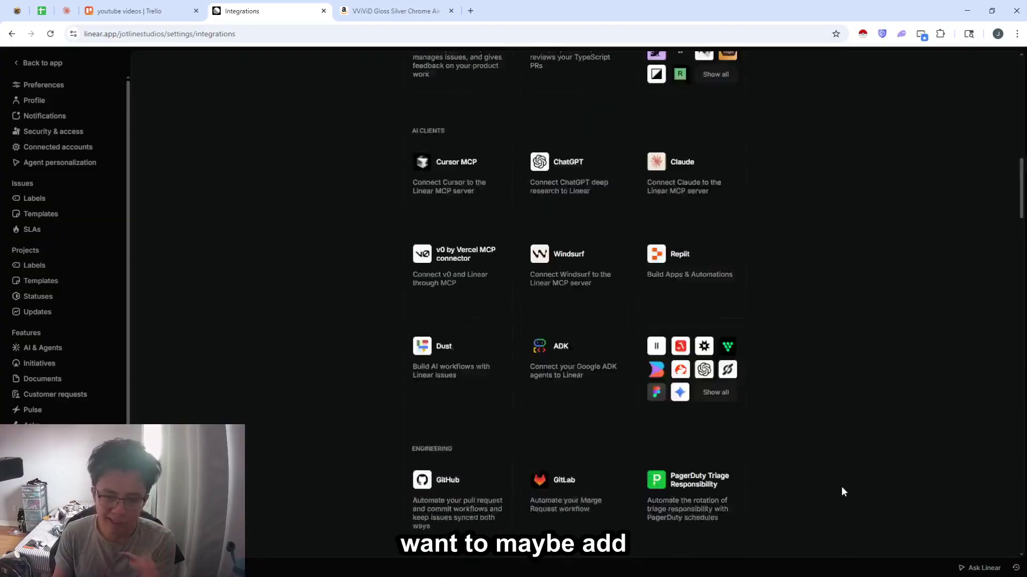
scroll(839, 485, up, 6)
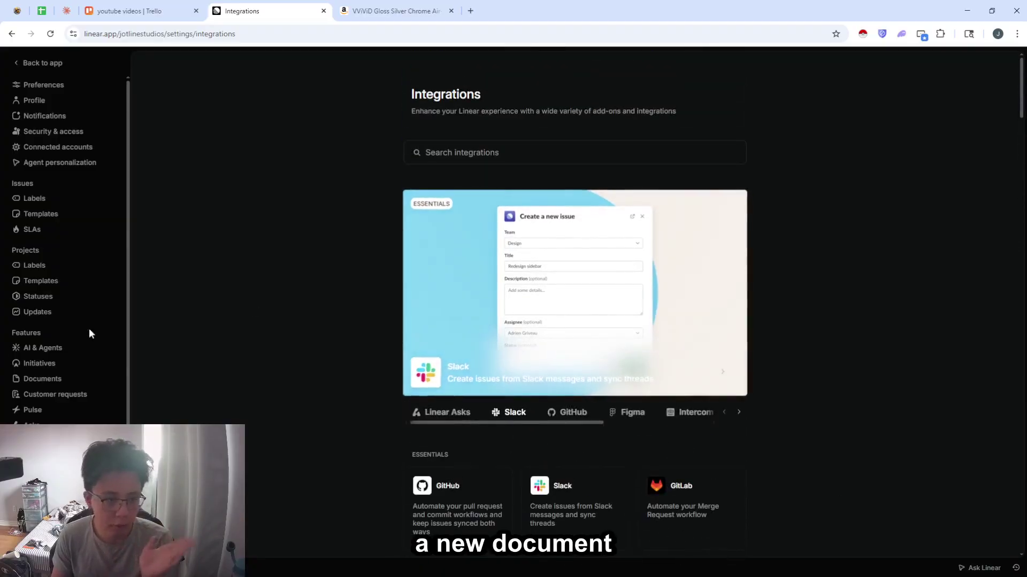
Open the Google Sheets integration from the essentials, try to enable it, and leave its page
scroll(32, 375, down, 1)
scroll(362, 423, down, 8)
scroll(362, 424, up, 4)
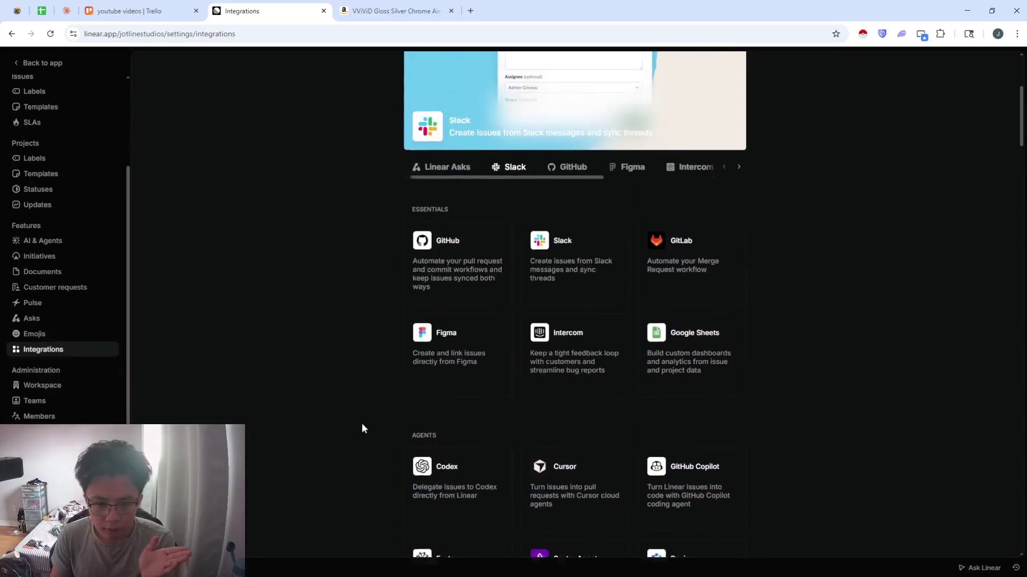
click(700, 363)
click(715, 149)
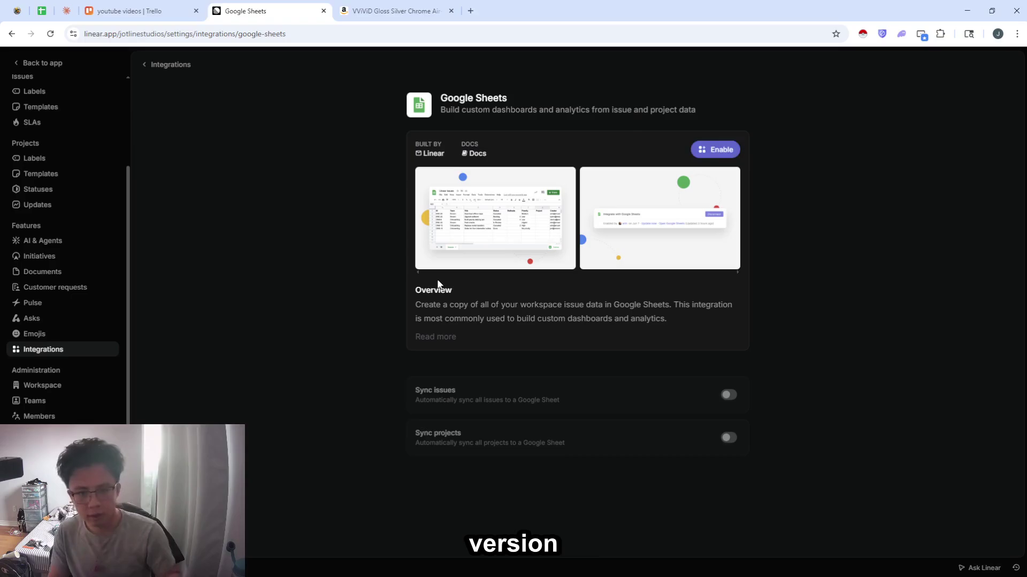
key(Escape)
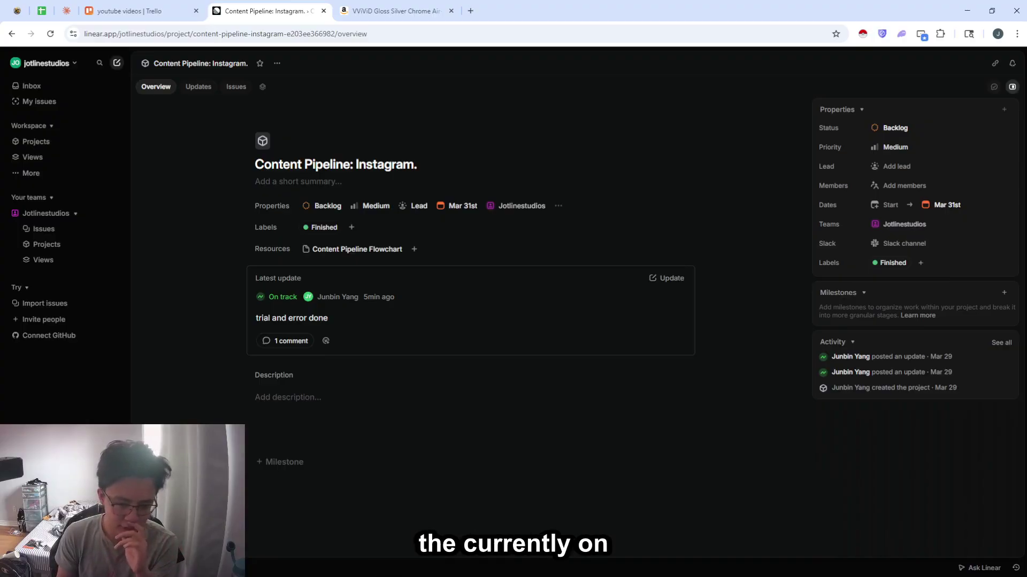
View the workspace's list of all projects, check the inbox, and return to the projects list
click(35, 141)
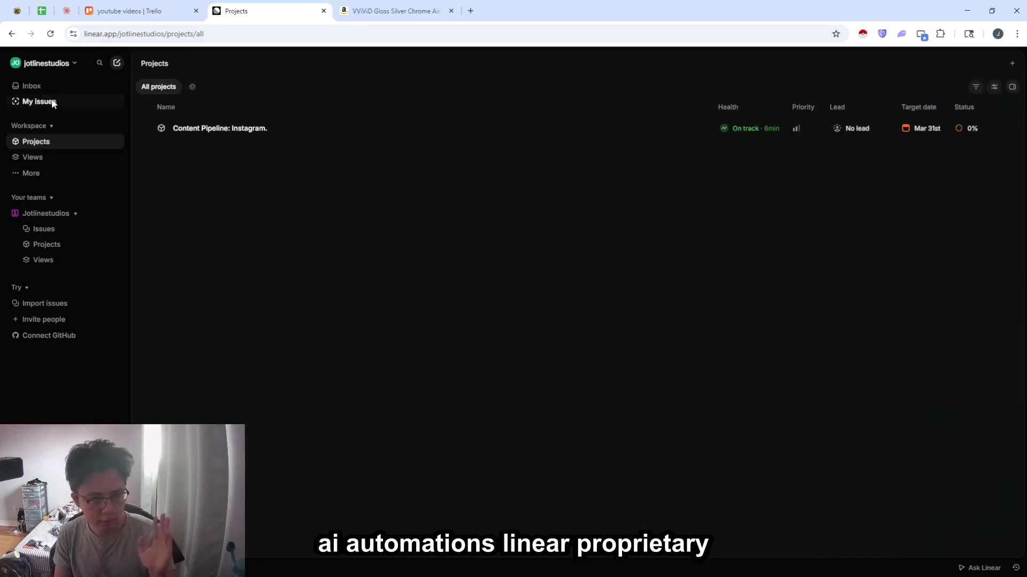
click(44, 91)
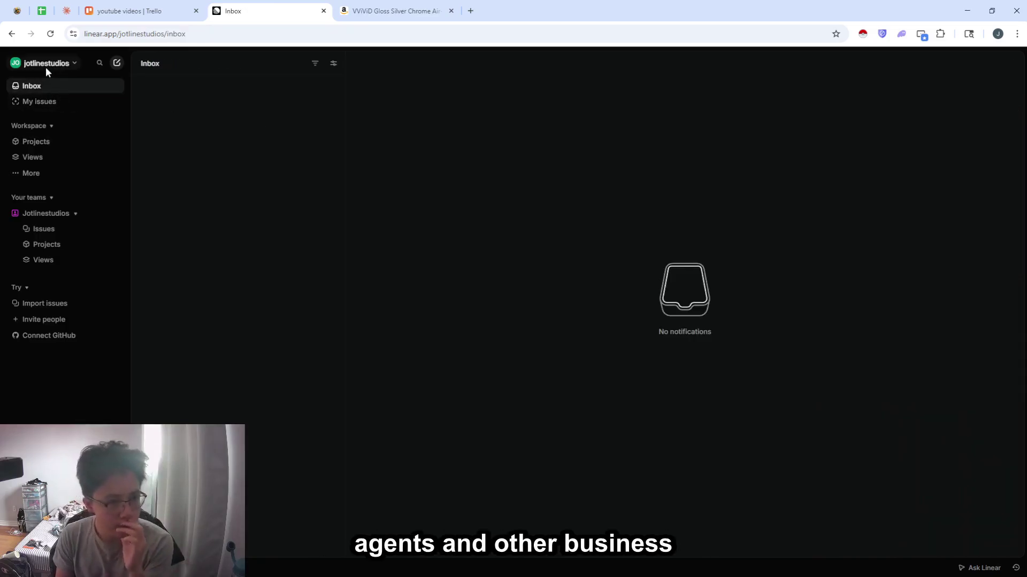
click(54, 145)
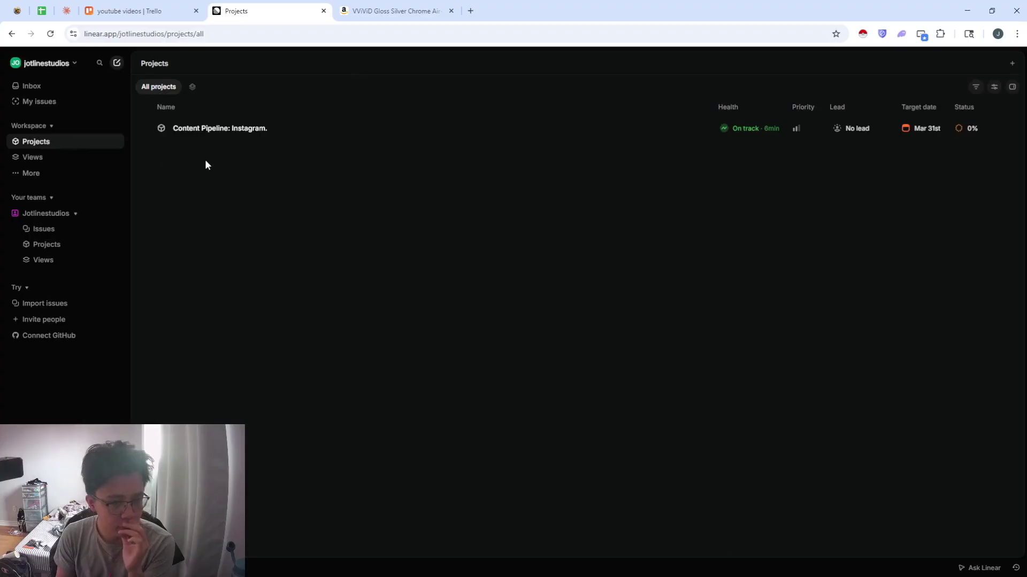